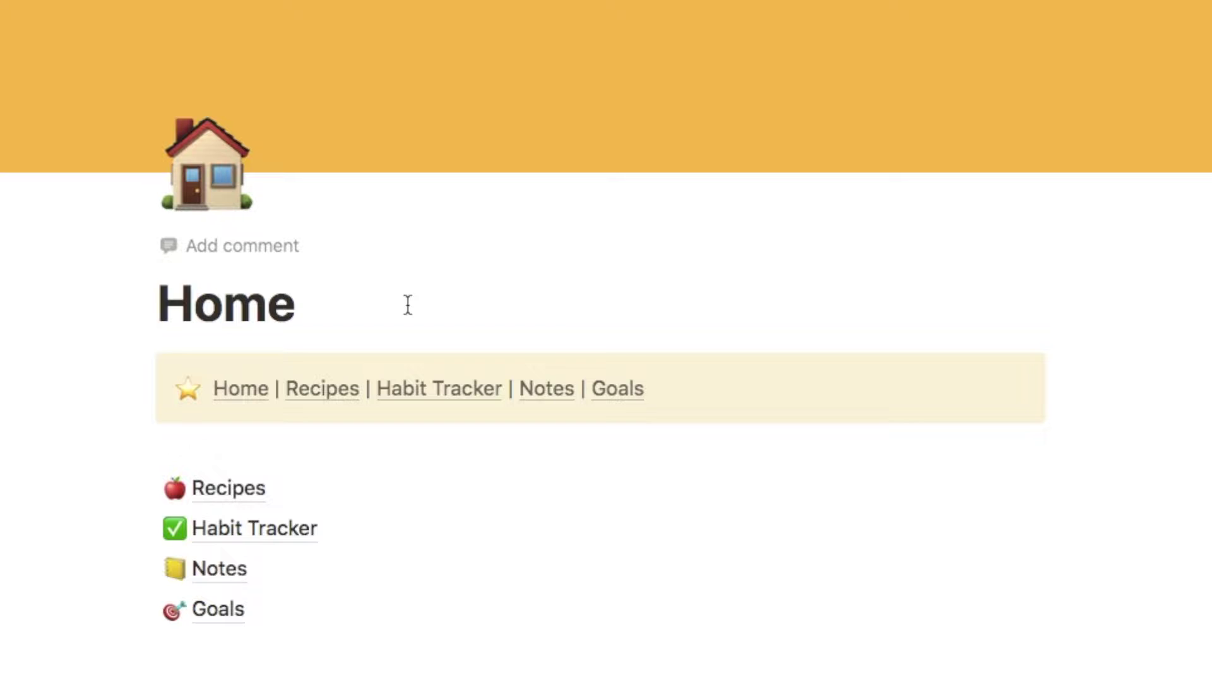
# Step: Visit Recipes, Habit Tracker, Notes and Goals through the callout links
pyautogui.click(313, 392)
pyautogui.moveTo(439, 388)
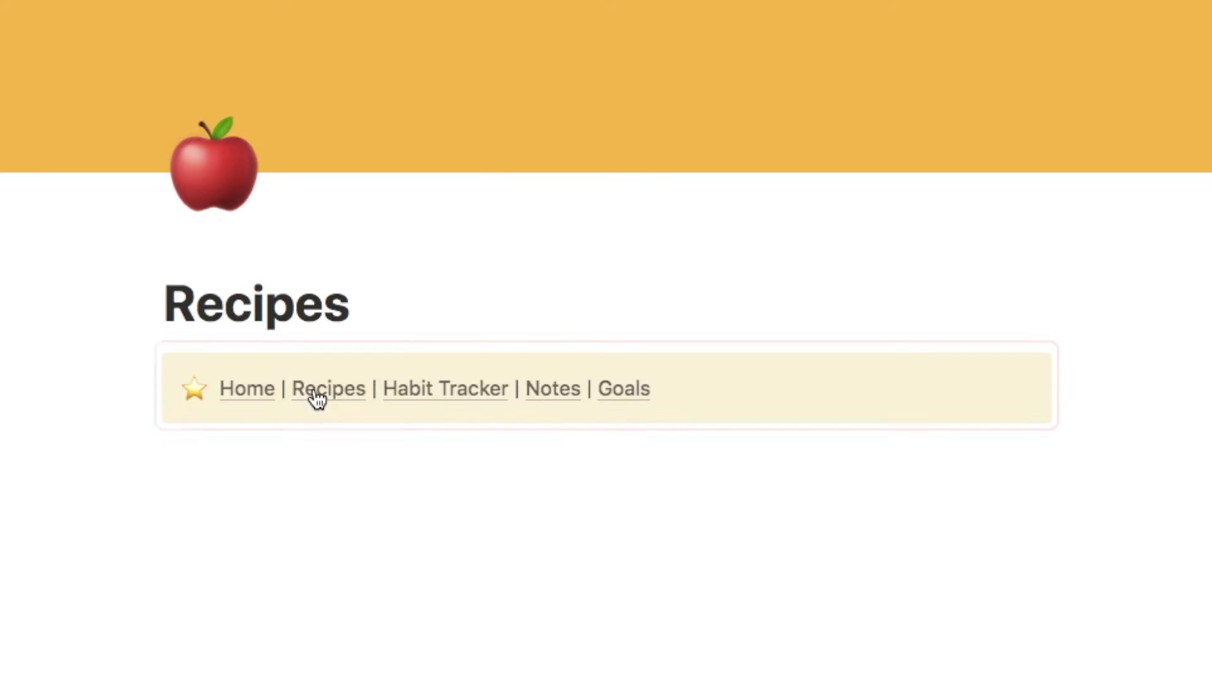
pyautogui.click(434, 396)
pyautogui.moveTo(554, 390)
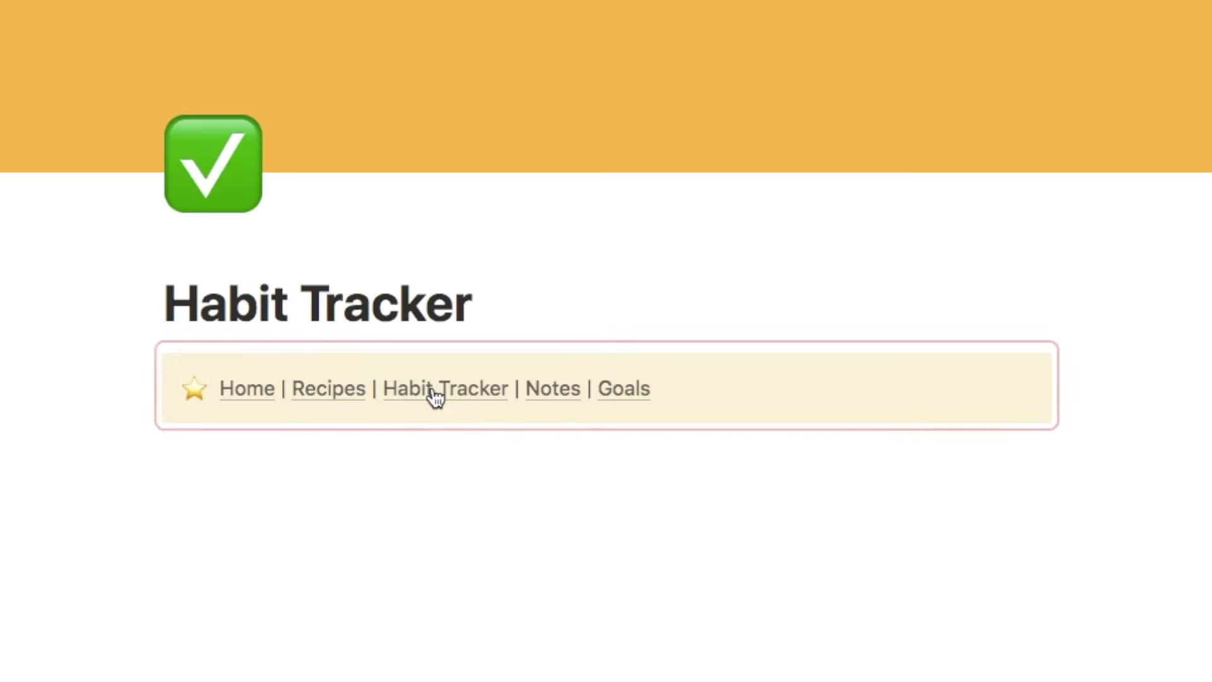
pyautogui.click(556, 405)
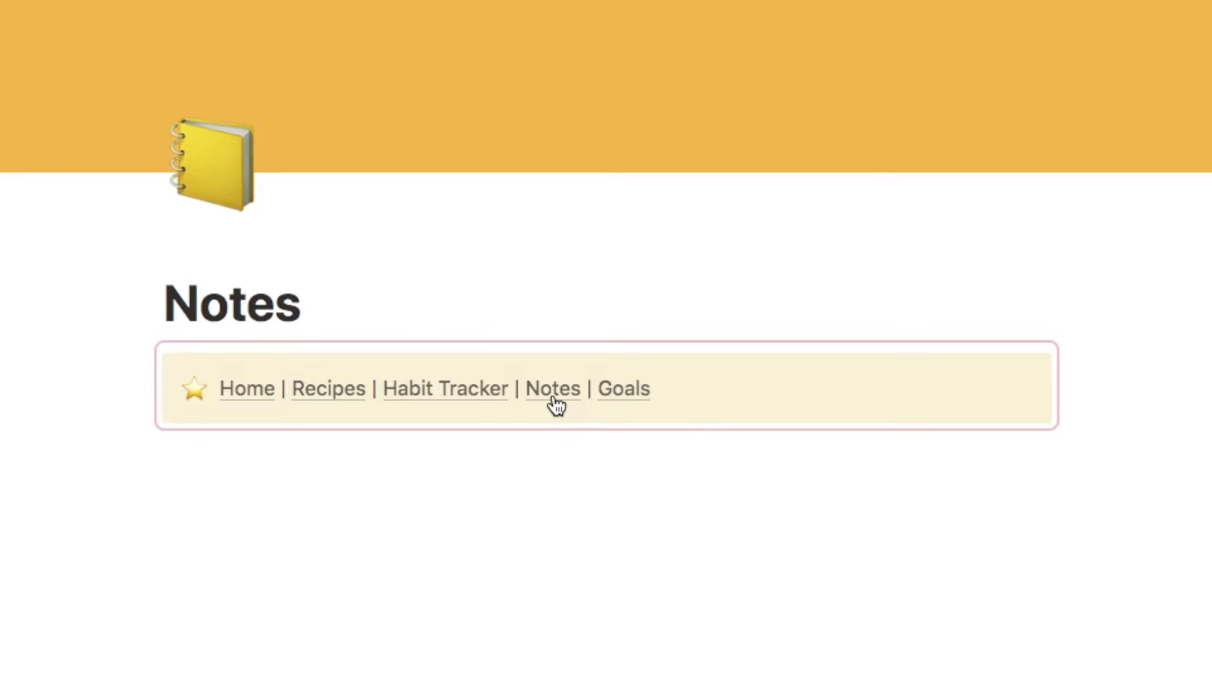
pyautogui.click(615, 401)
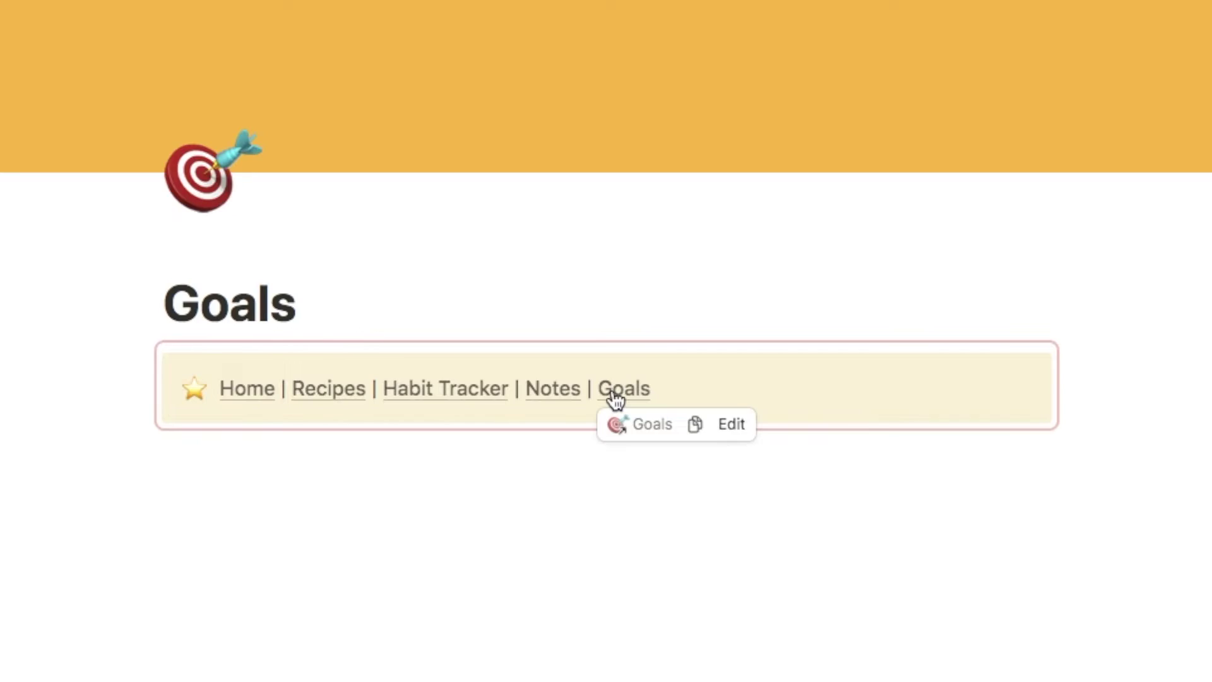
pyautogui.write('B')
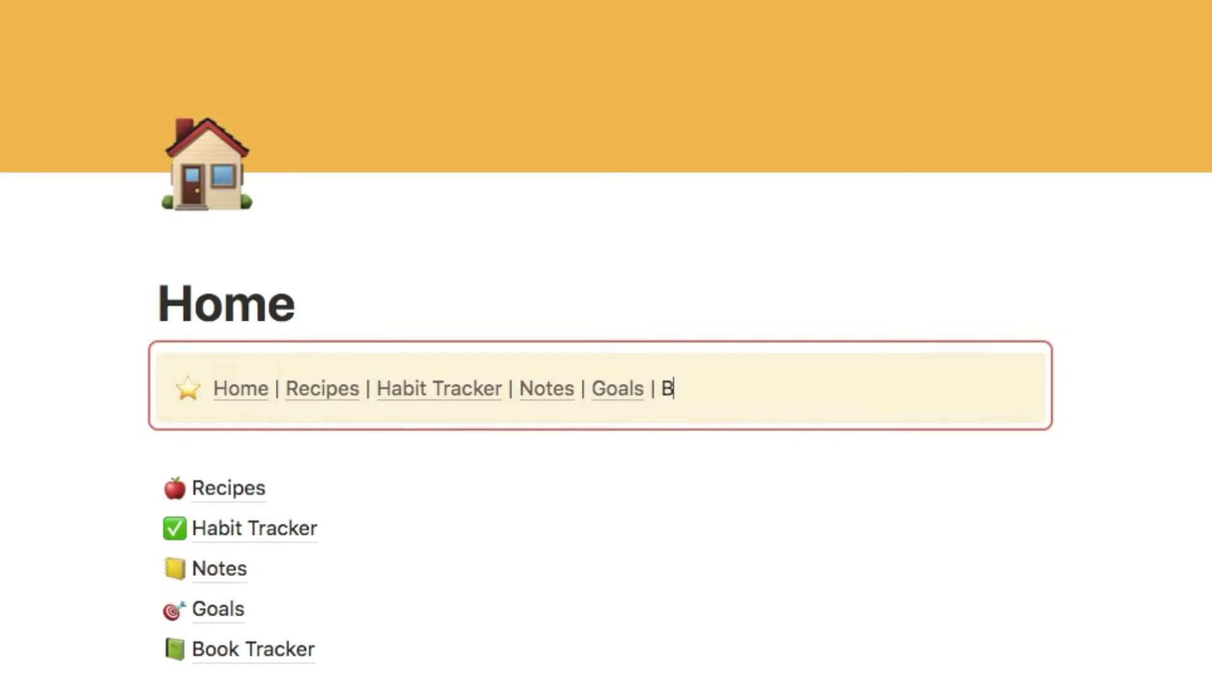
pyautogui.write('ook Tracker')
# Step: Link the new 'Book Tracker' text to its page, then visit Habit Tracker and Notes
pyautogui.hotkey('alt', 'shift', 'Left')
pyautogui.hotkey('alt', 'shift', 'Left')
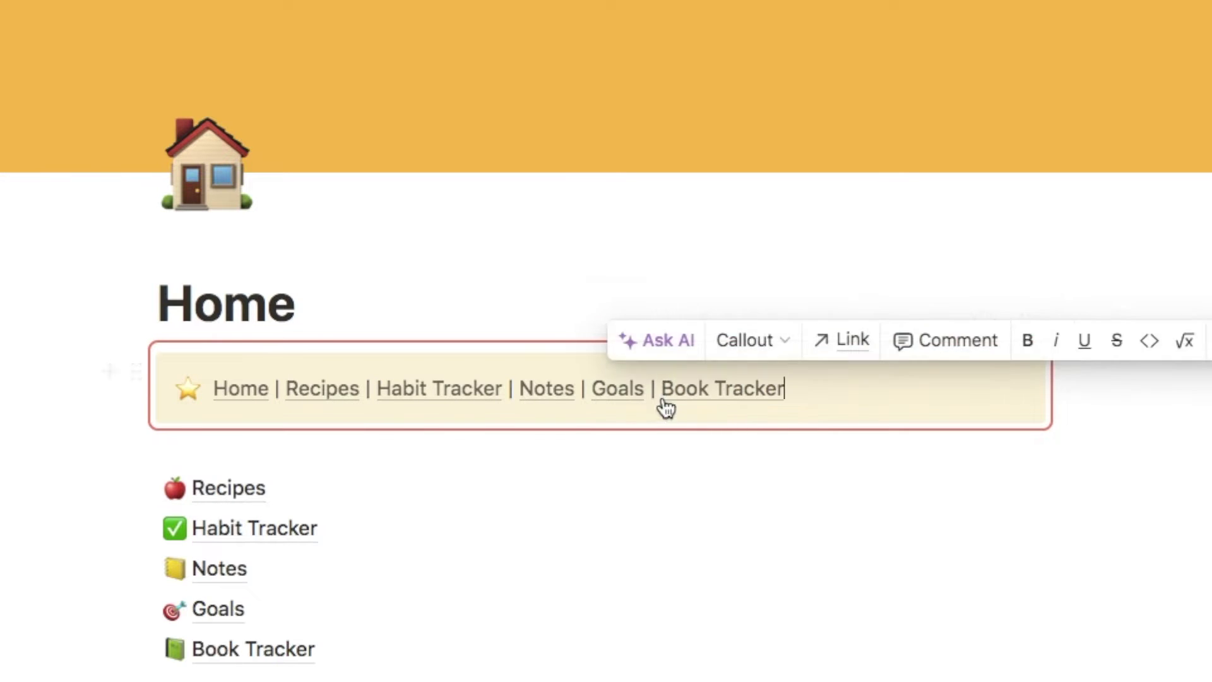
pyautogui.hotkey('ctrl', 'v')
pyautogui.click(455, 398)
pyautogui.click(568, 406)
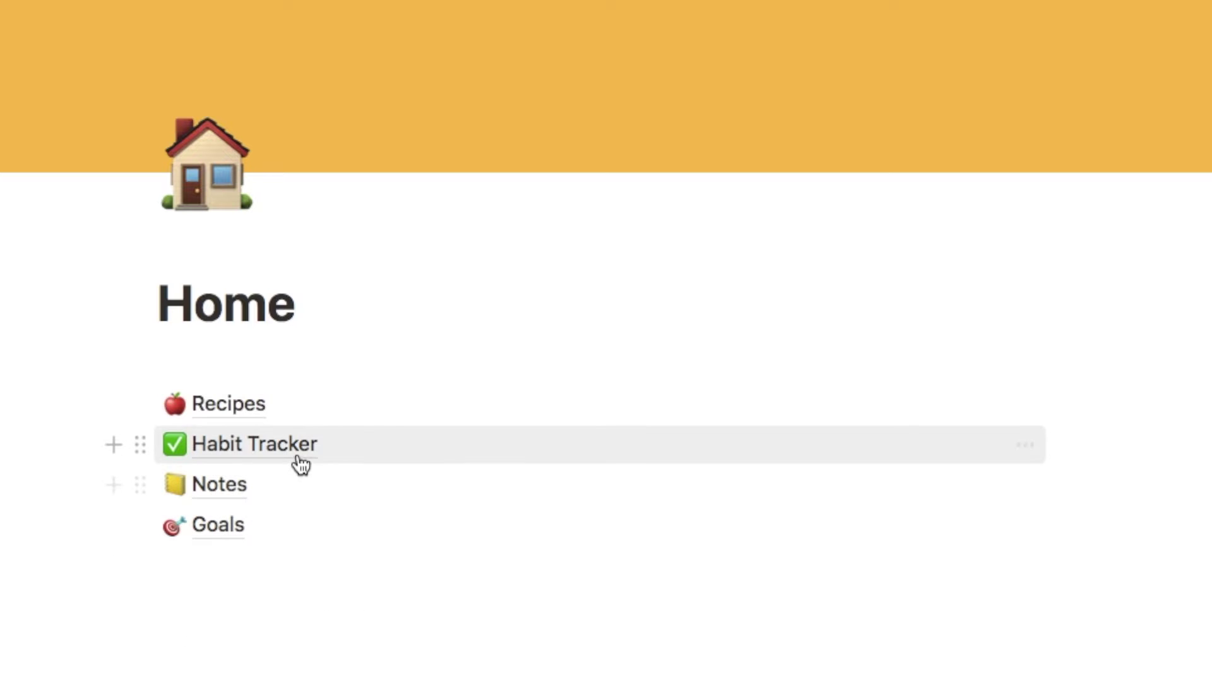
# Step: Place the cursor on the empty line under the Home title
pyautogui.click(188, 363)
# Step: Add spacing lines under the Home title and insert a callout block there
pyautogui.press('Return')
pyautogui.press('Return')
pyautogui.press('Up')
pyautogui.press('Up')
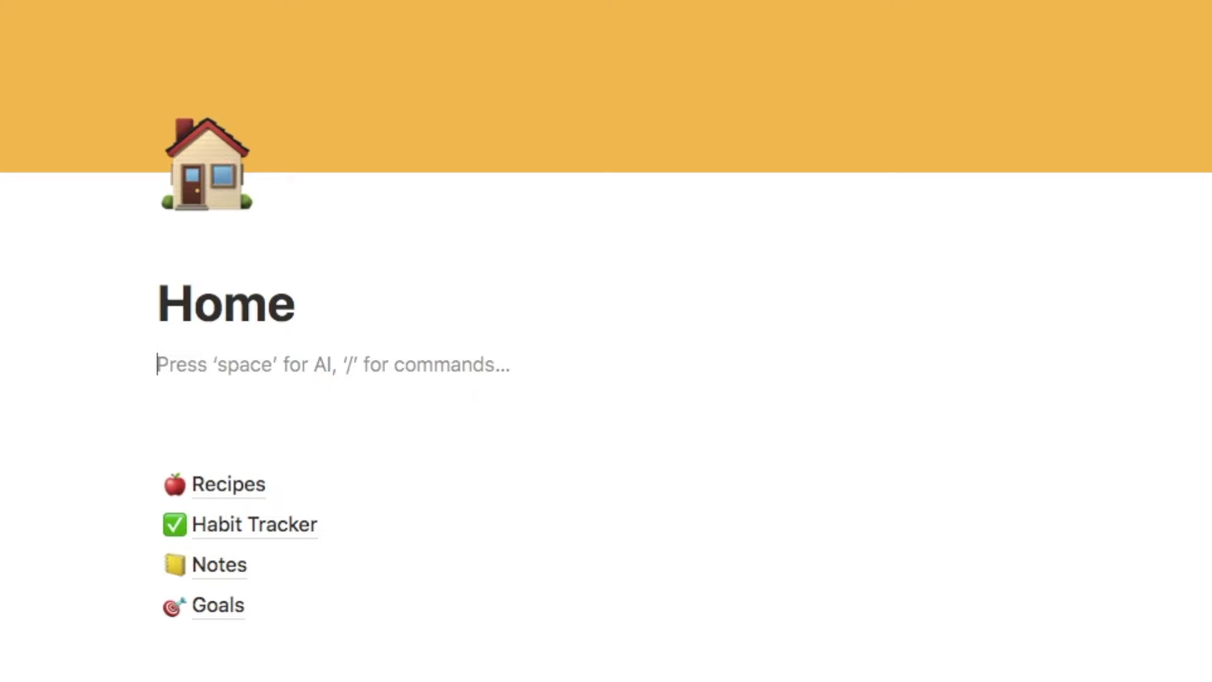
pyautogui.write('/call')
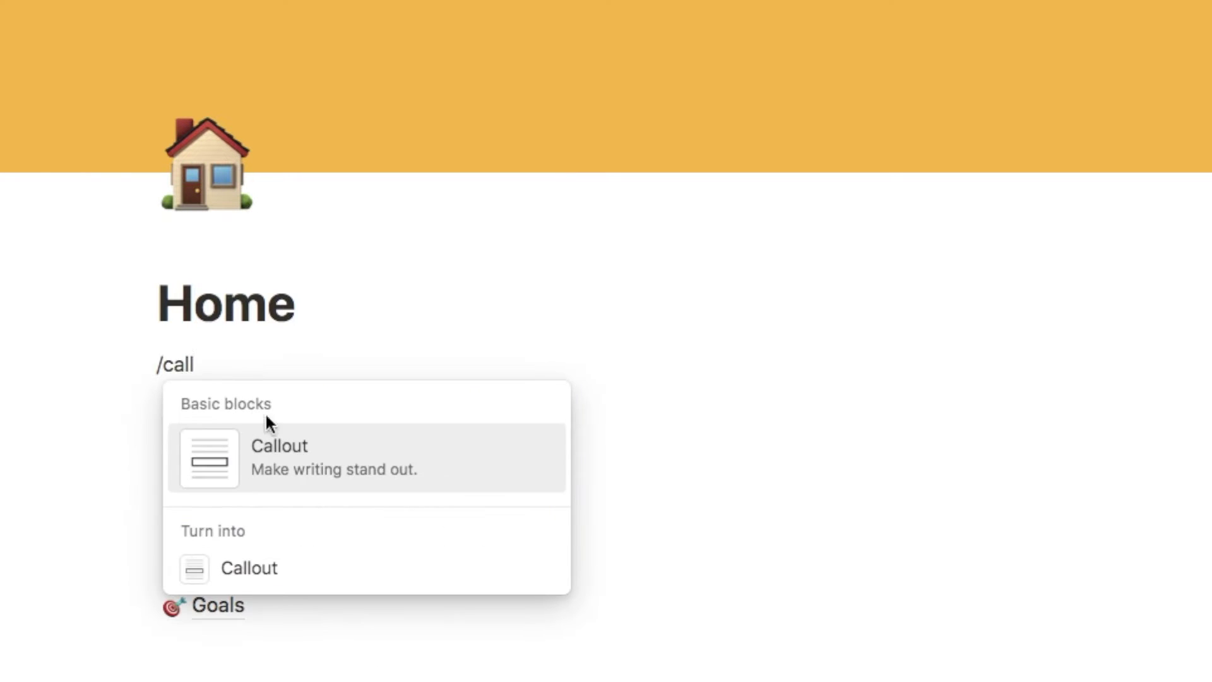
pyautogui.click(290, 464)
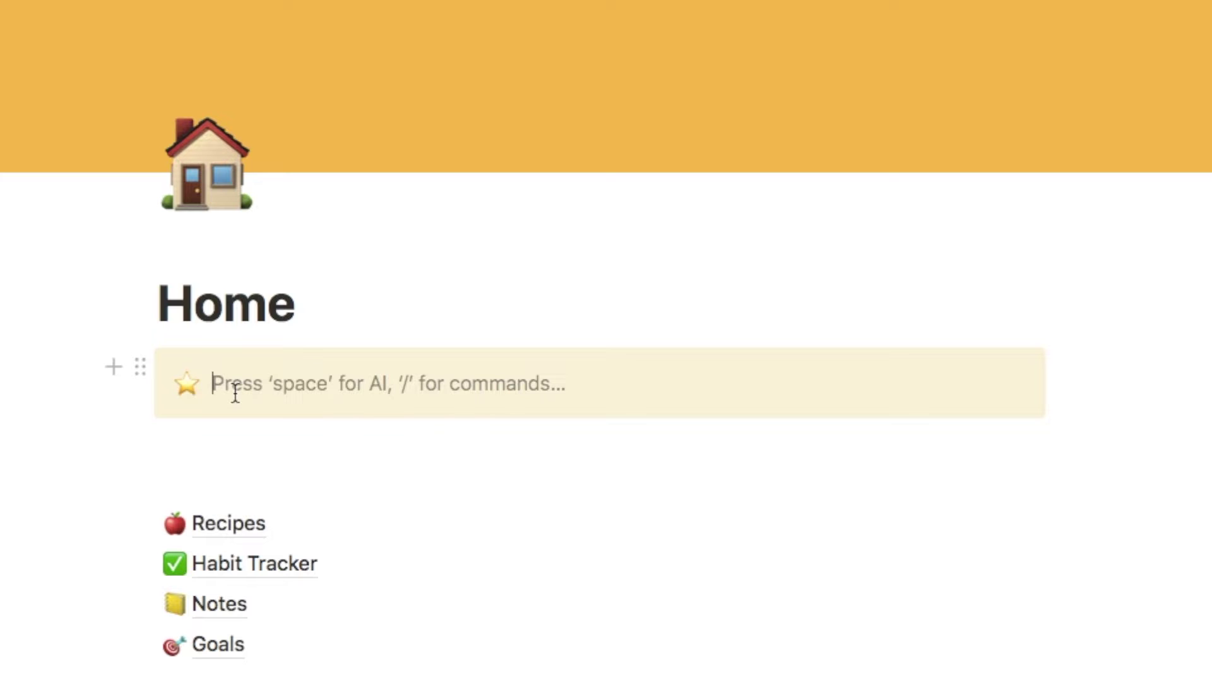
pyautogui.write('Home |')
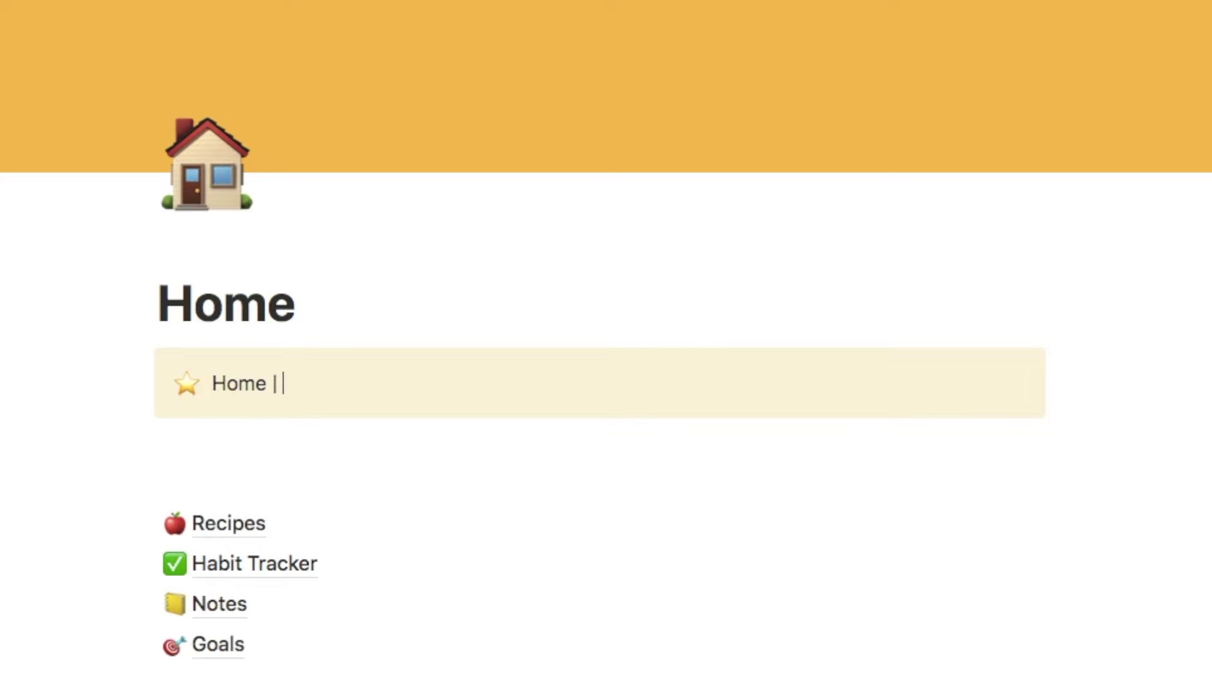
pyautogui.write(' Recipes | H')
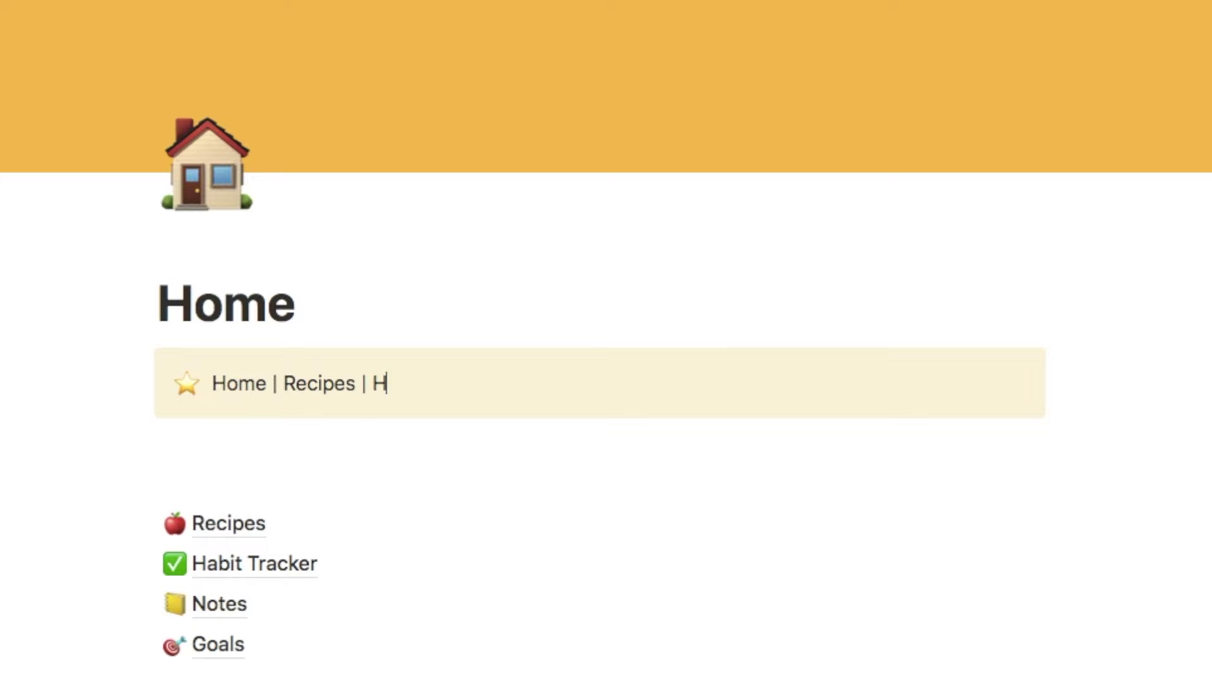
pyautogui.write('abit Tracker | Notes | Goals')
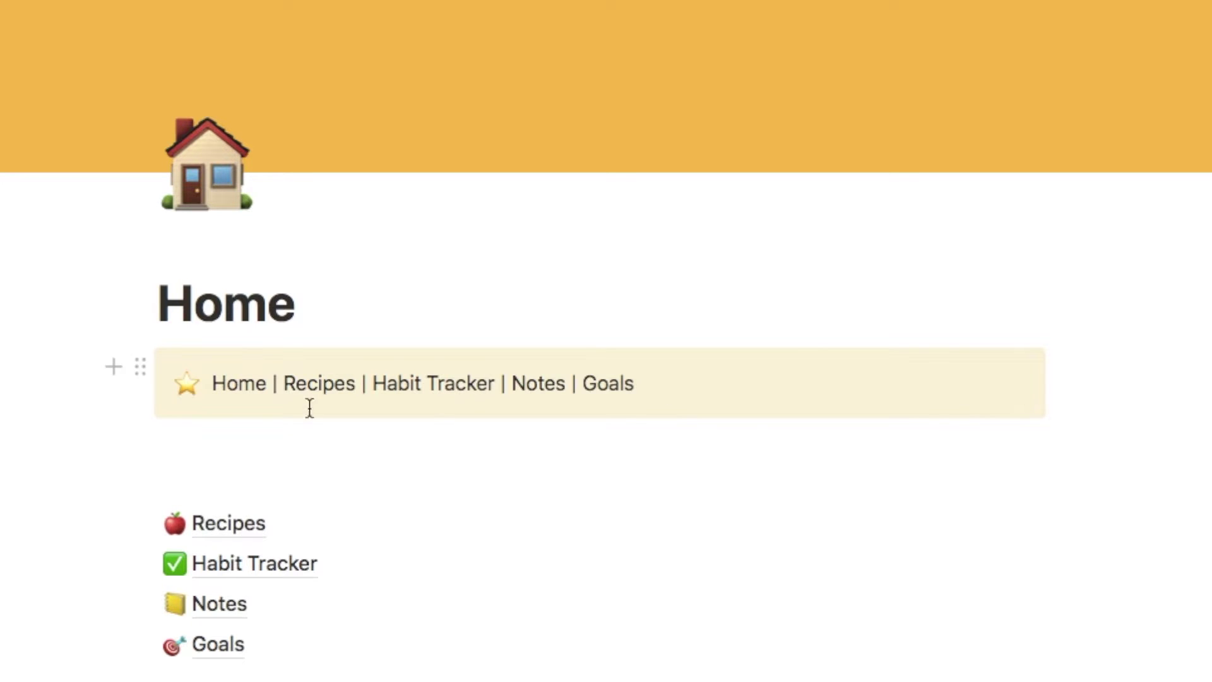
# Step: Swap the bar separators after Home, Recipes and the next name for bullets
pyautogui.click(278, 390)
pyautogui.press('BackSpace')
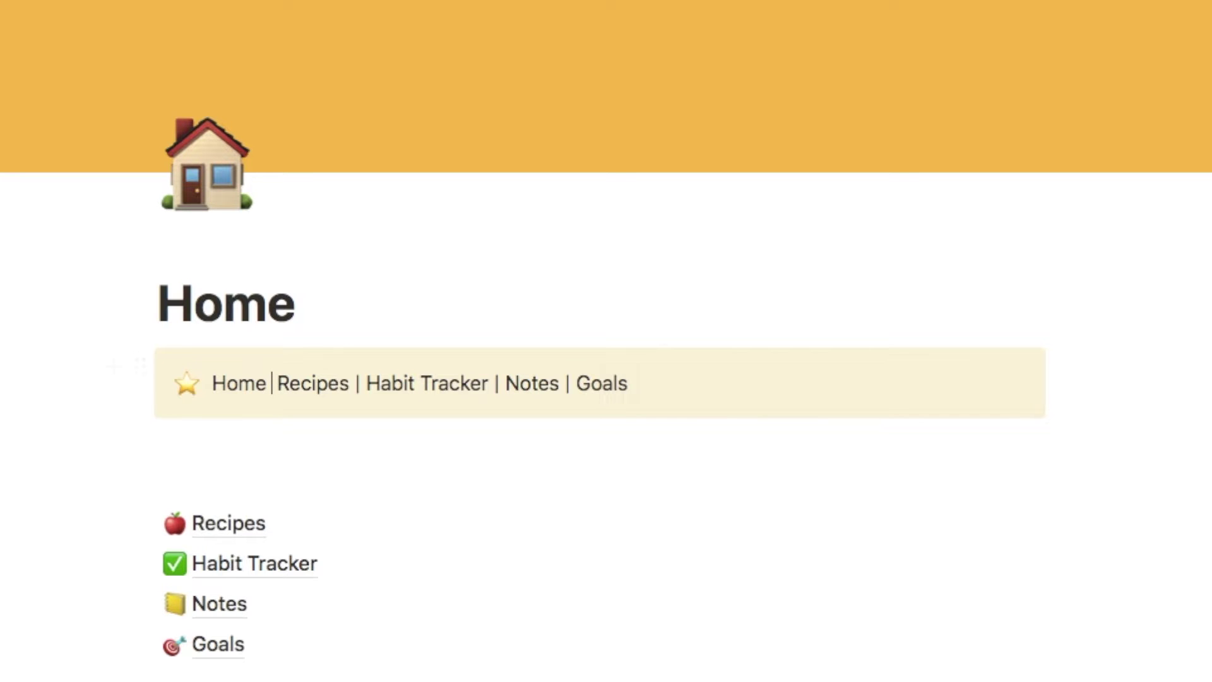
pyautogui.write('•')
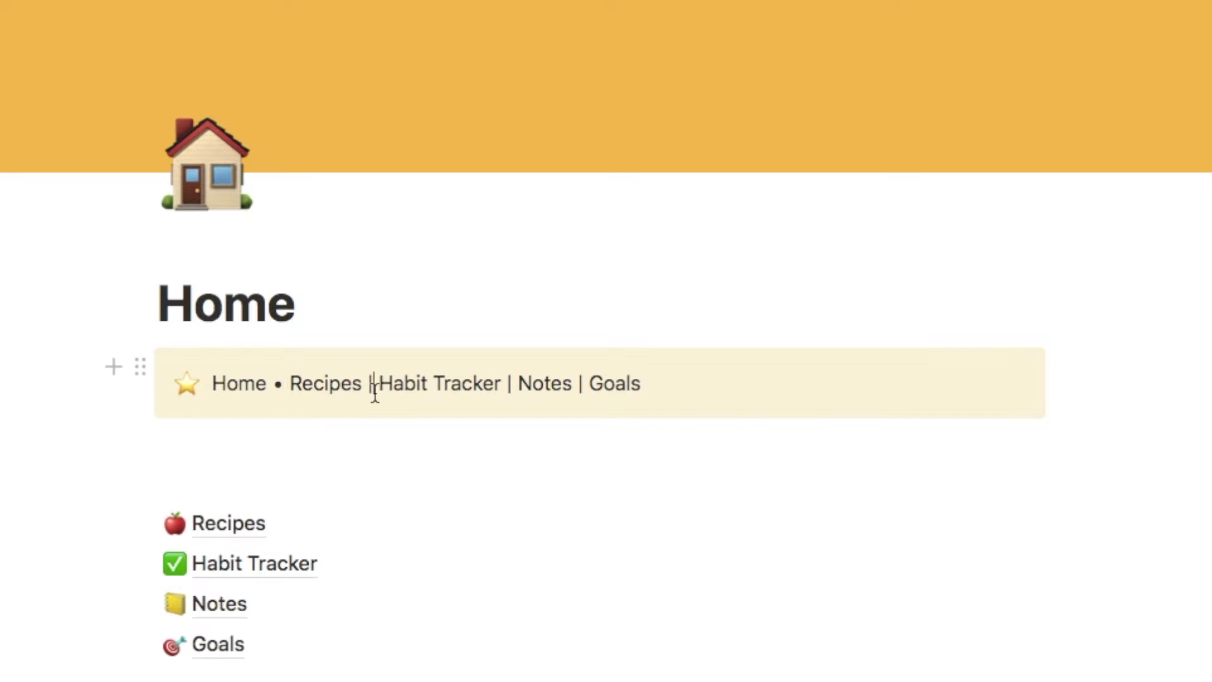
pyautogui.press('BackSpace')
pyautogui.write('•')
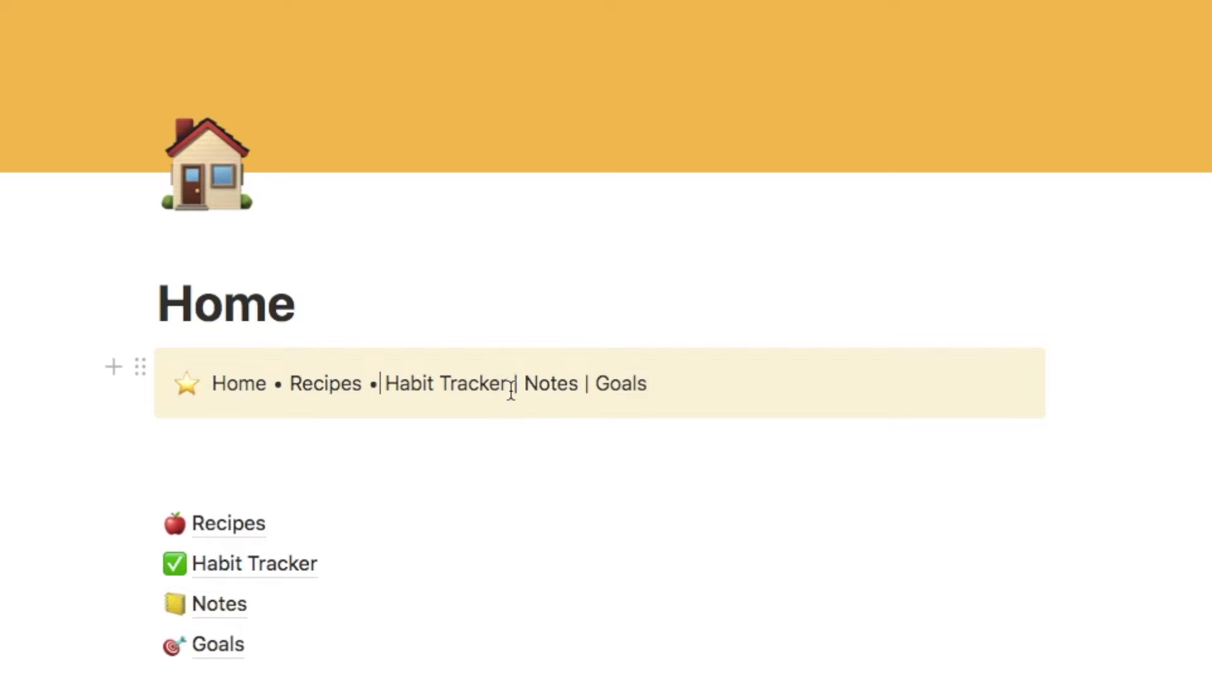
pyautogui.press('BackSpace')
pyautogui.write('• Notes •')
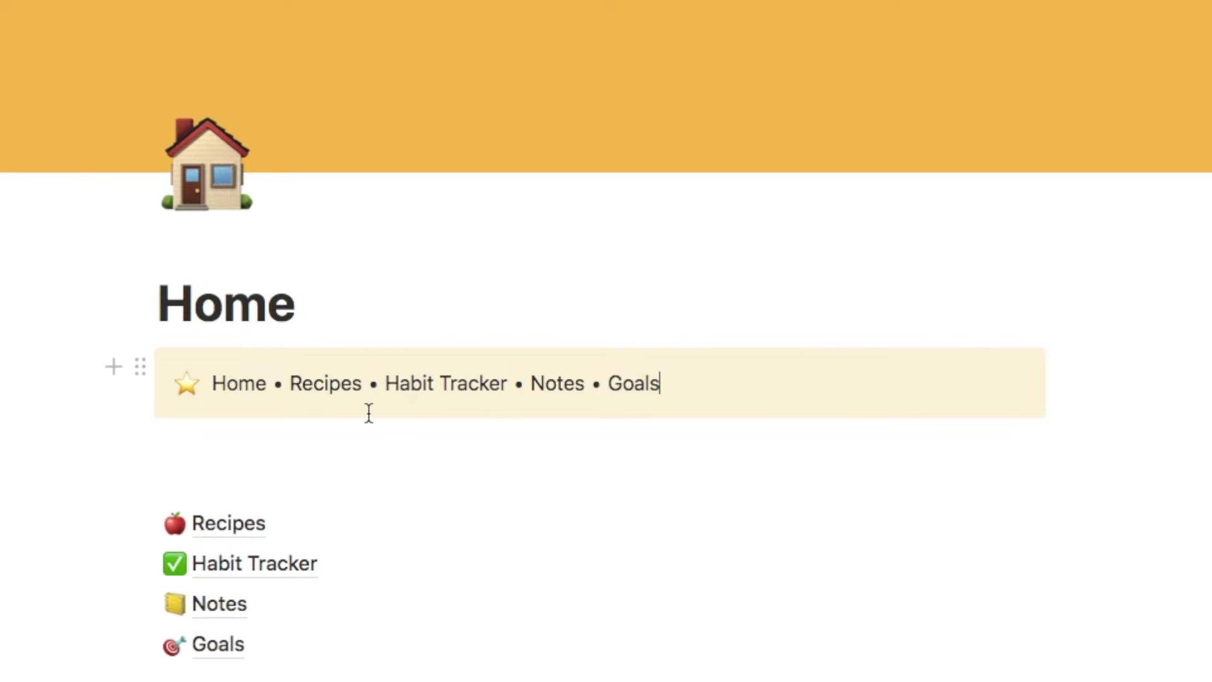
# Step: Revert the separators to vertical bars and add an empty line below the callout
pyautogui.click(285, 388)
pyautogui.press('BackSpace')
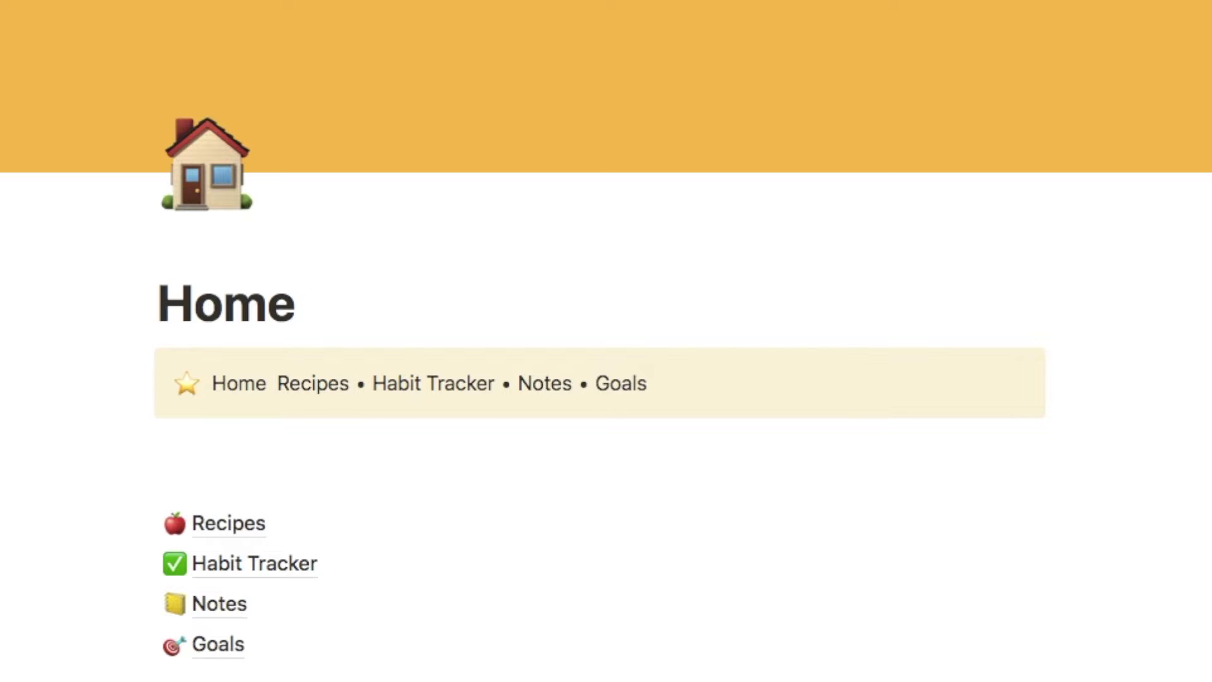
pyautogui.write('|')
pyautogui.click(371, 384)
pyautogui.press('BackSpace')
pyautogui.write('|')
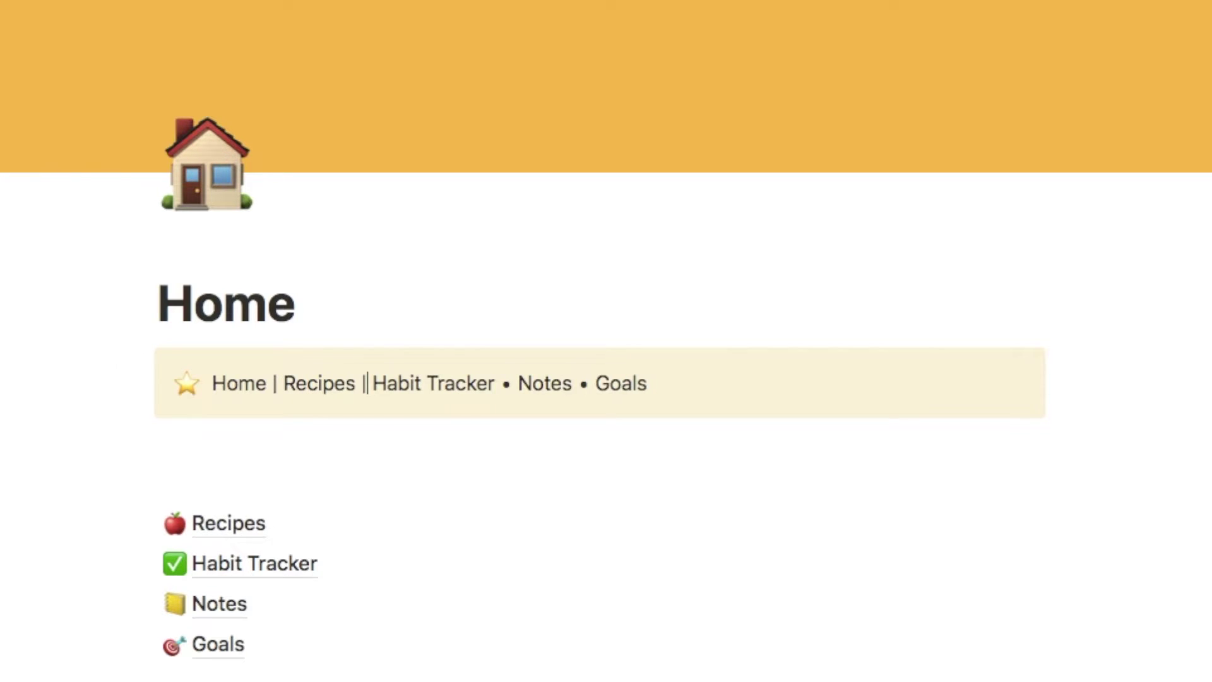
pyautogui.press('Return')
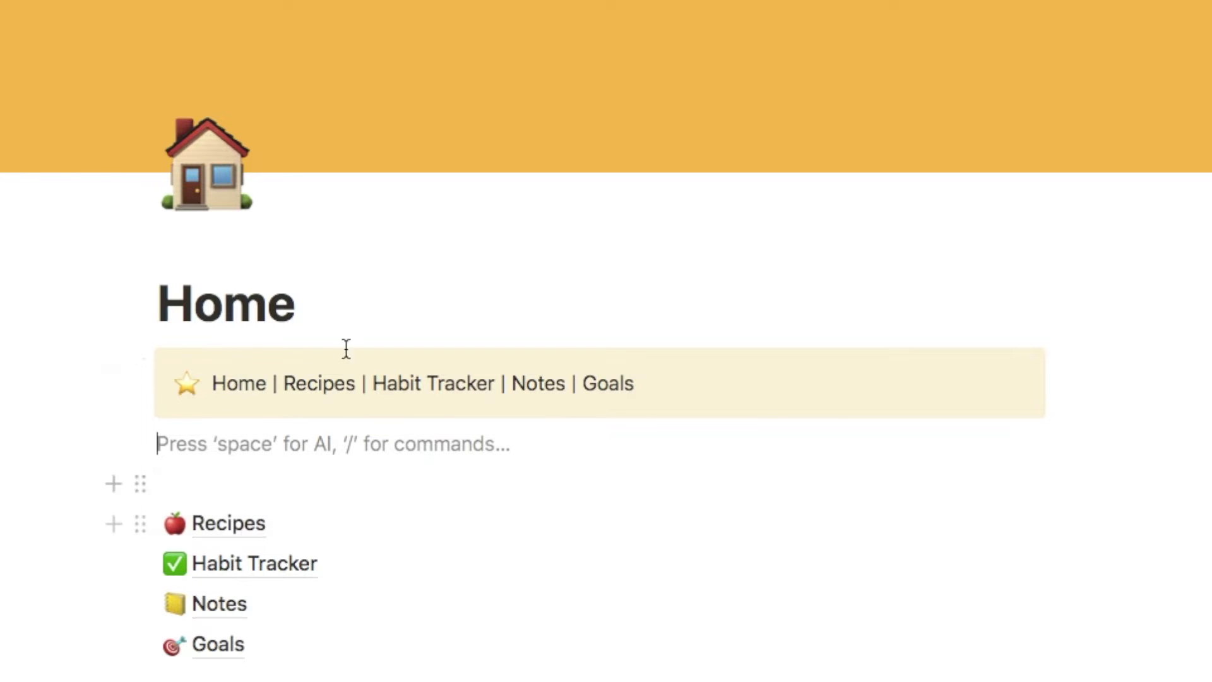
pyautogui.moveTo(227, 303)
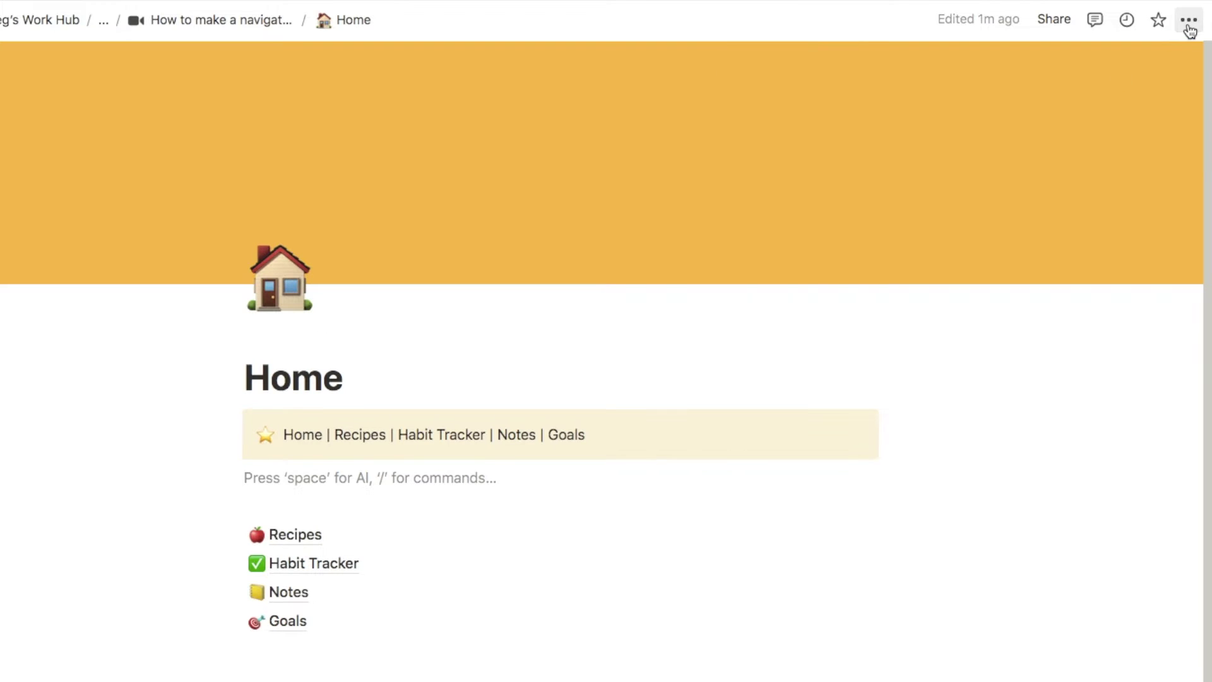
# Step: Copy the Home page link from its ••• menu and paste it onto 'Home' in the callout
pyautogui.click(1188, 21)
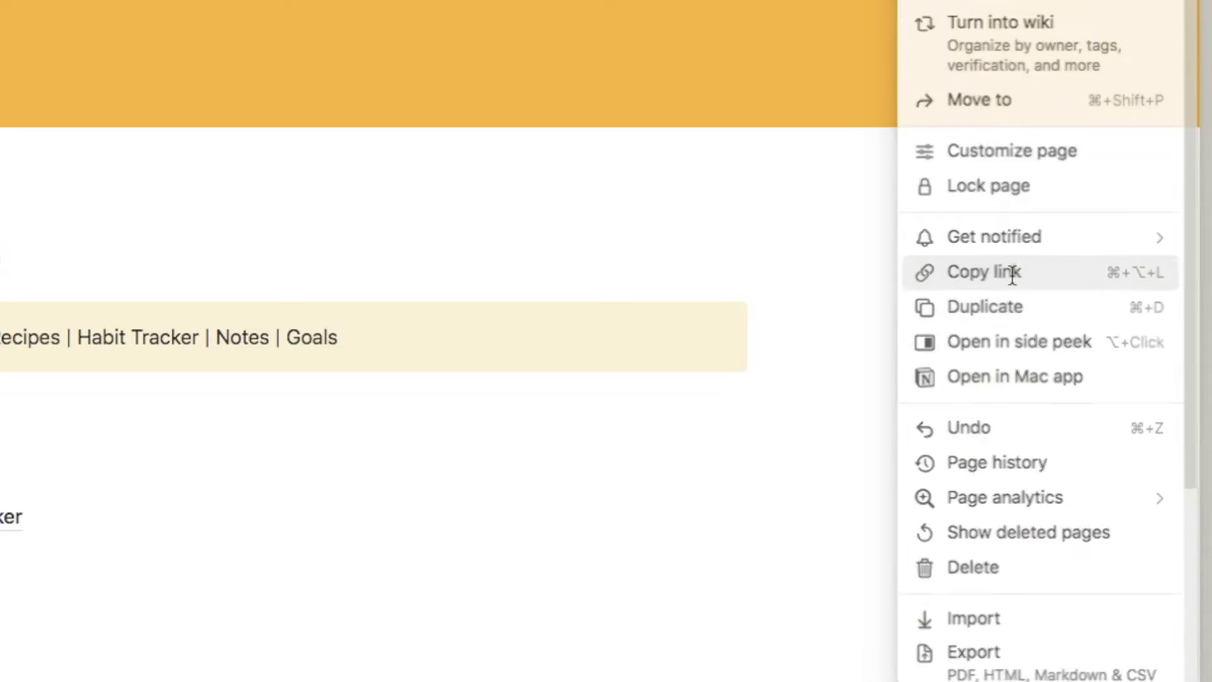
pyautogui.click(1012, 275)
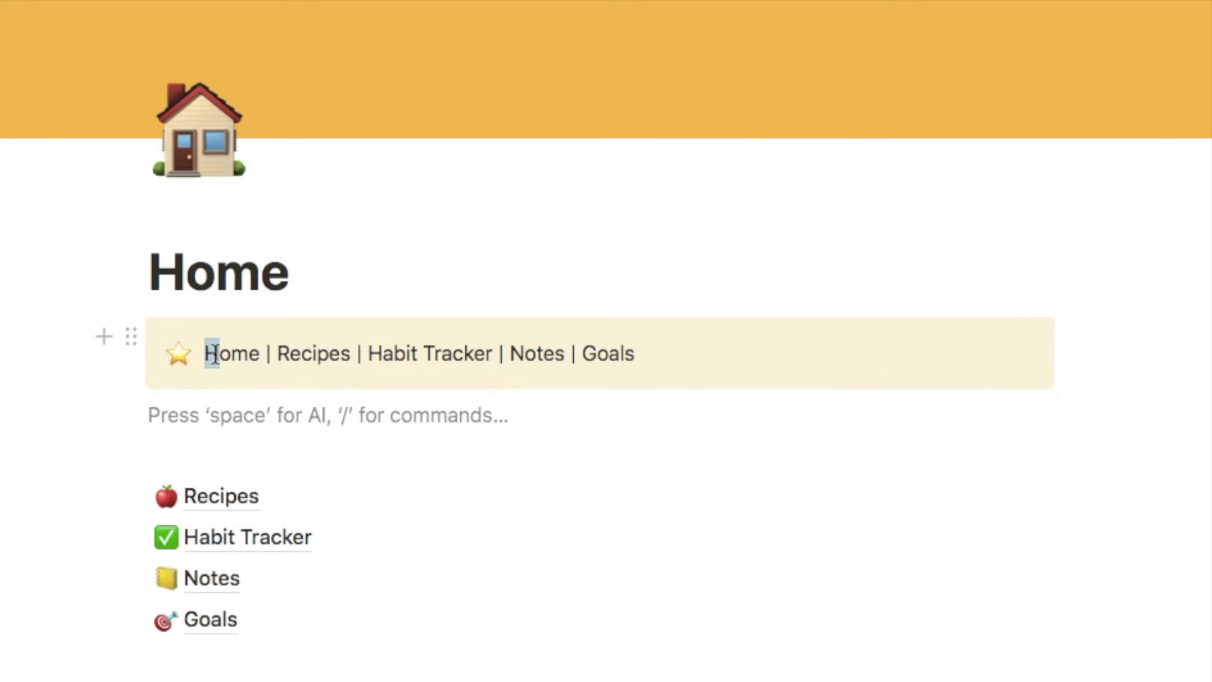
pyautogui.moveTo(213, 355); pyautogui.dragTo(256, 358)
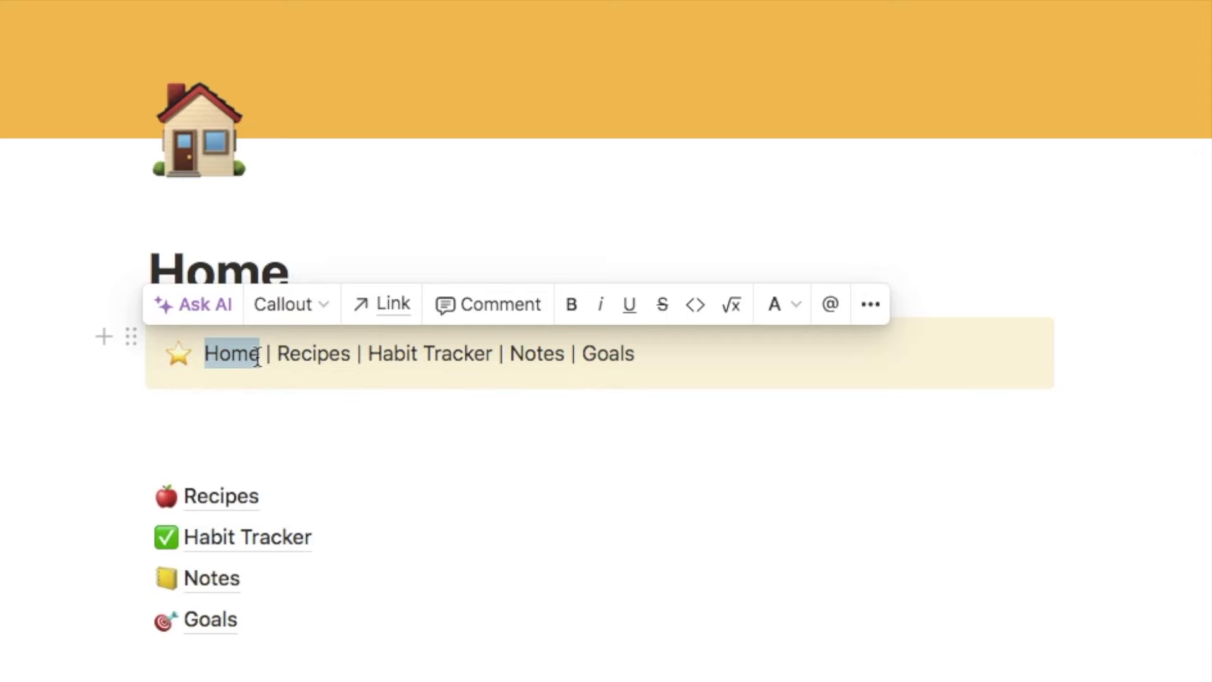
pyautogui.hotkey('ctrl', 'v')
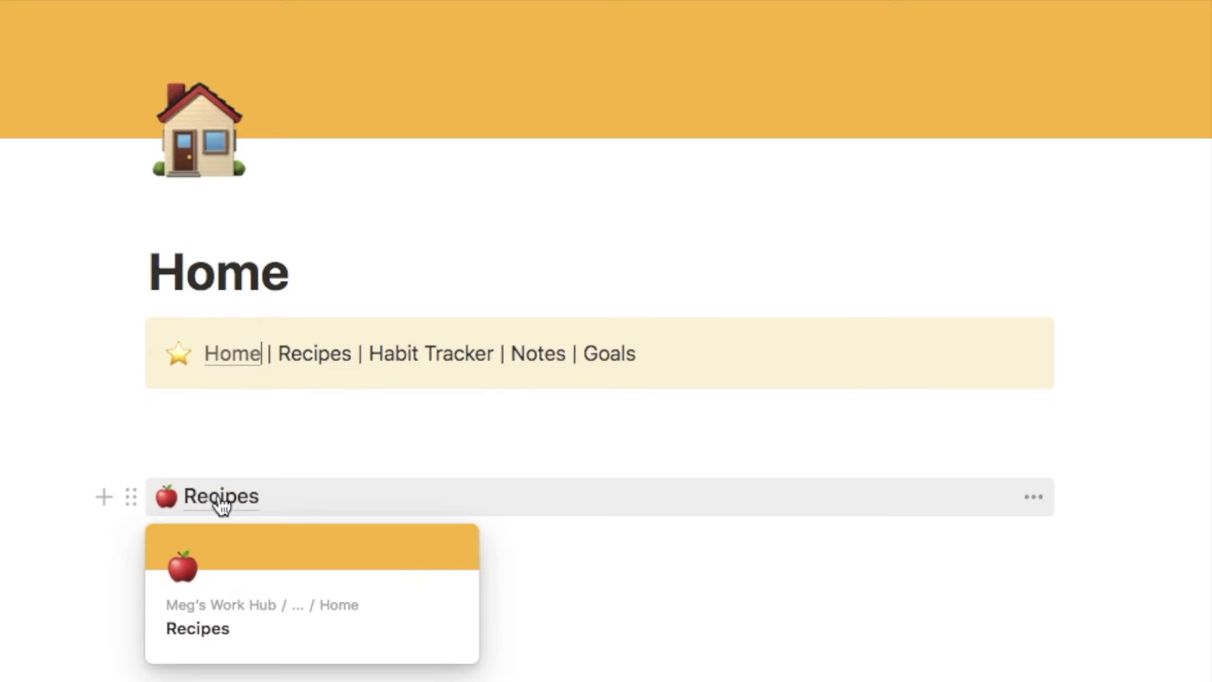
# Step: Copy the Recipes page link and paste it onto 'Recipes' in the callout
pyautogui.click(132, 497)
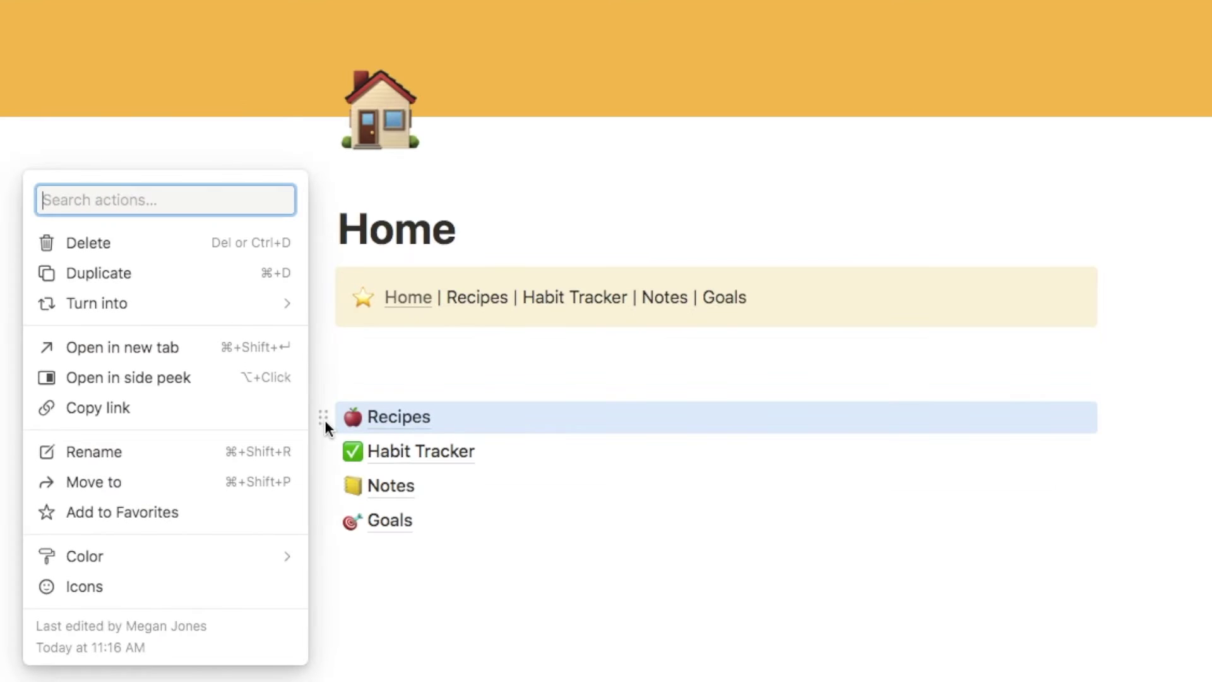
pyautogui.click(152, 409)
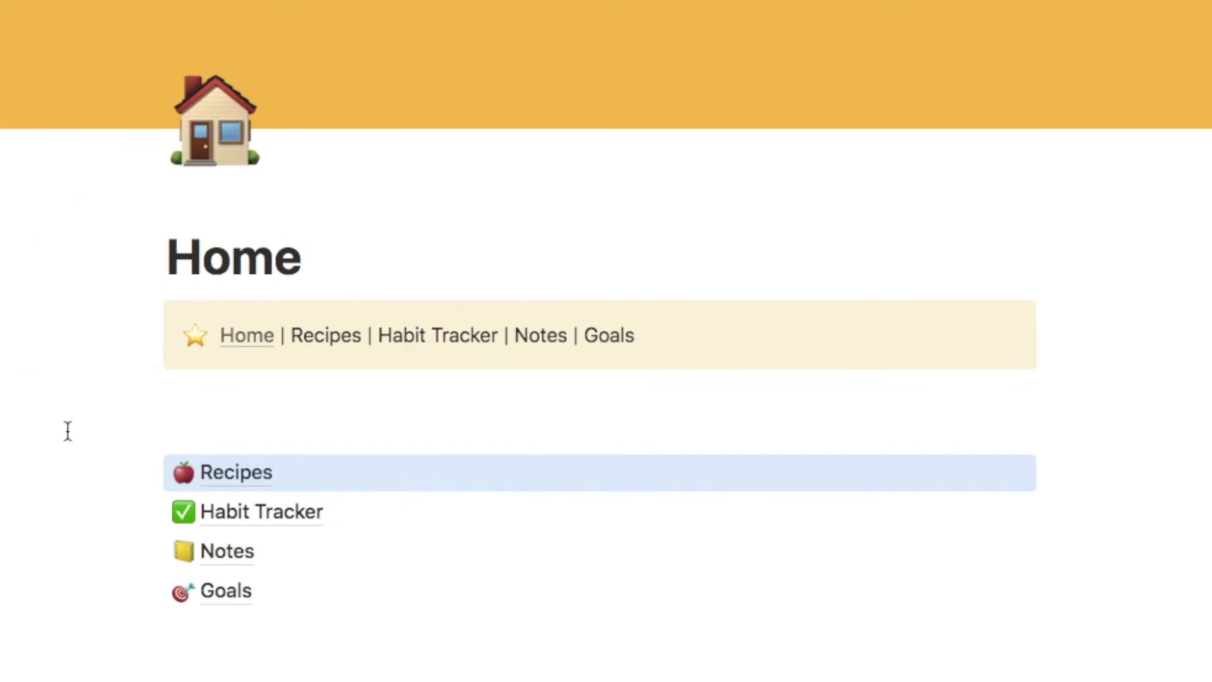
pyautogui.moveTo(292, 337); pyautogui.dragTo(364, 341)
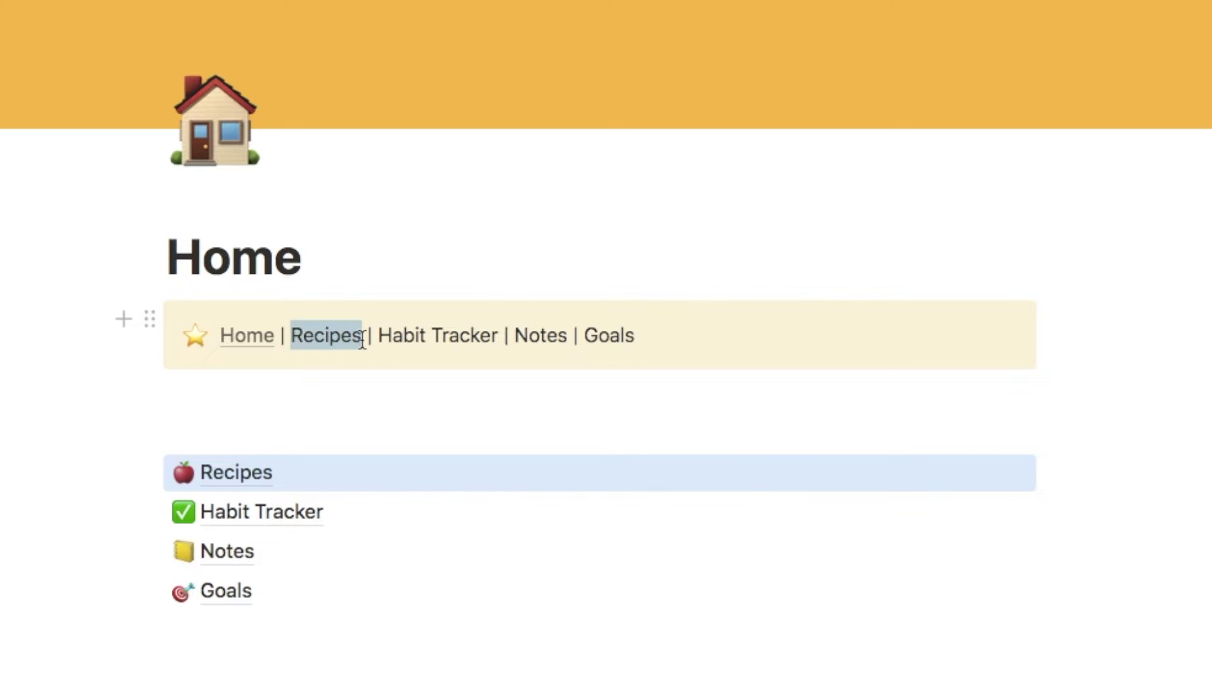
pyautogui.hotkey('ctrl', 'v')
pyautogui.click(364, 346)
pyautogui.moveTo(326, 336)
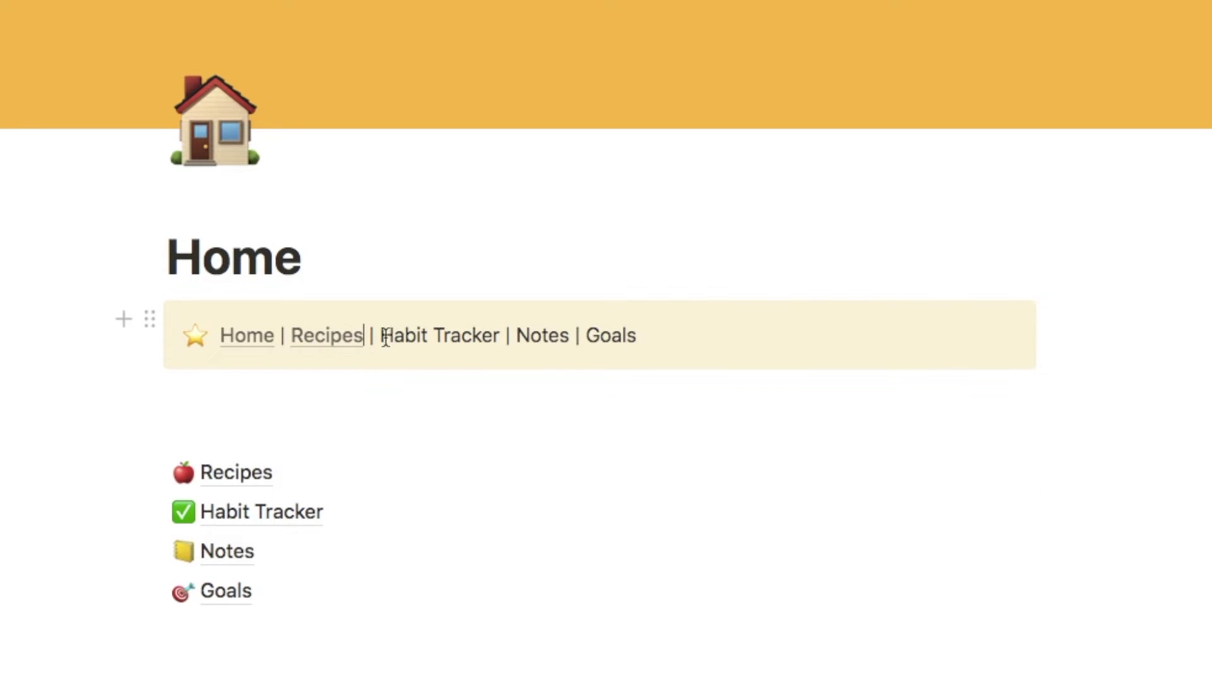
# Step: Link 'Habit Tracker' in the callout using the Habit Tracker page's copied link
pyautogui.moveTo(382, 339); pyautogui.dragTo(501, 342)
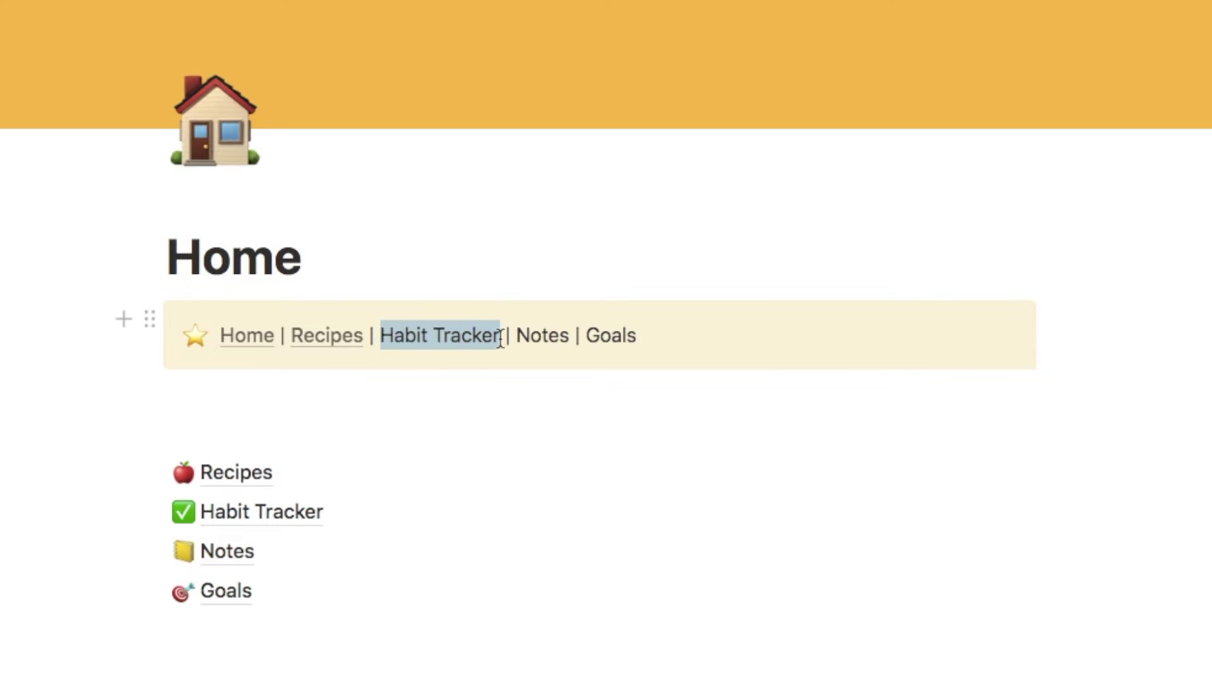
pyautogui.click(544, 292)
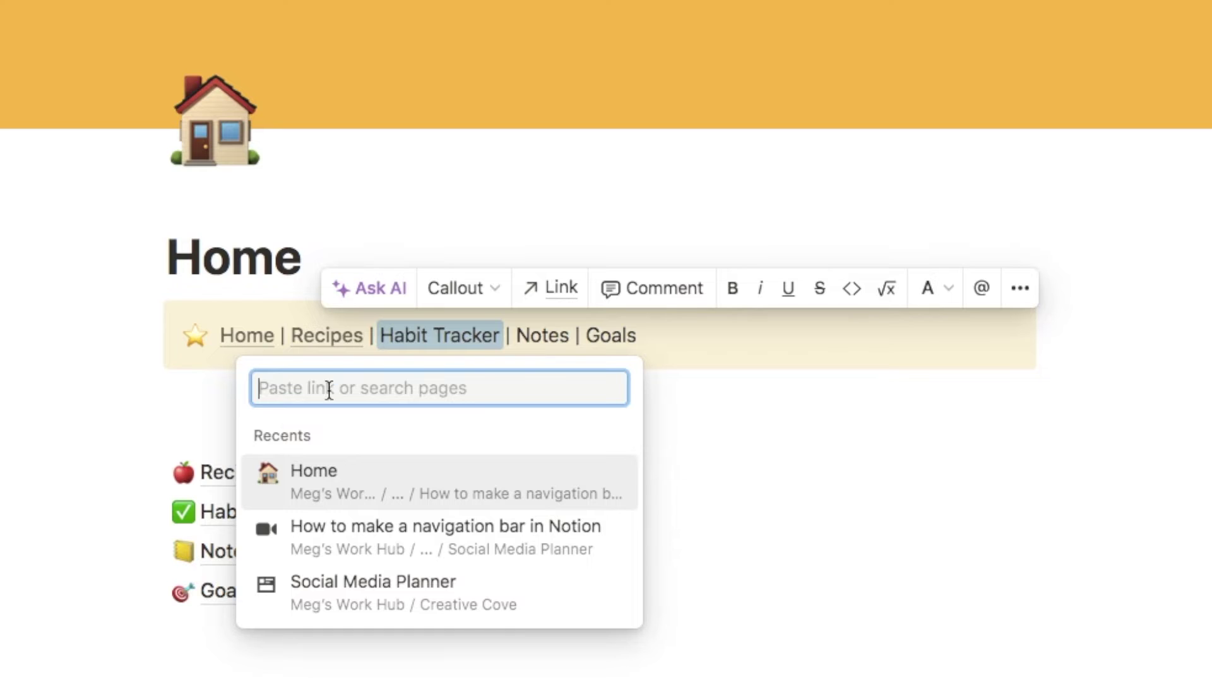
pyautogui.press('Escape')
pyautogui.click(154, 510)
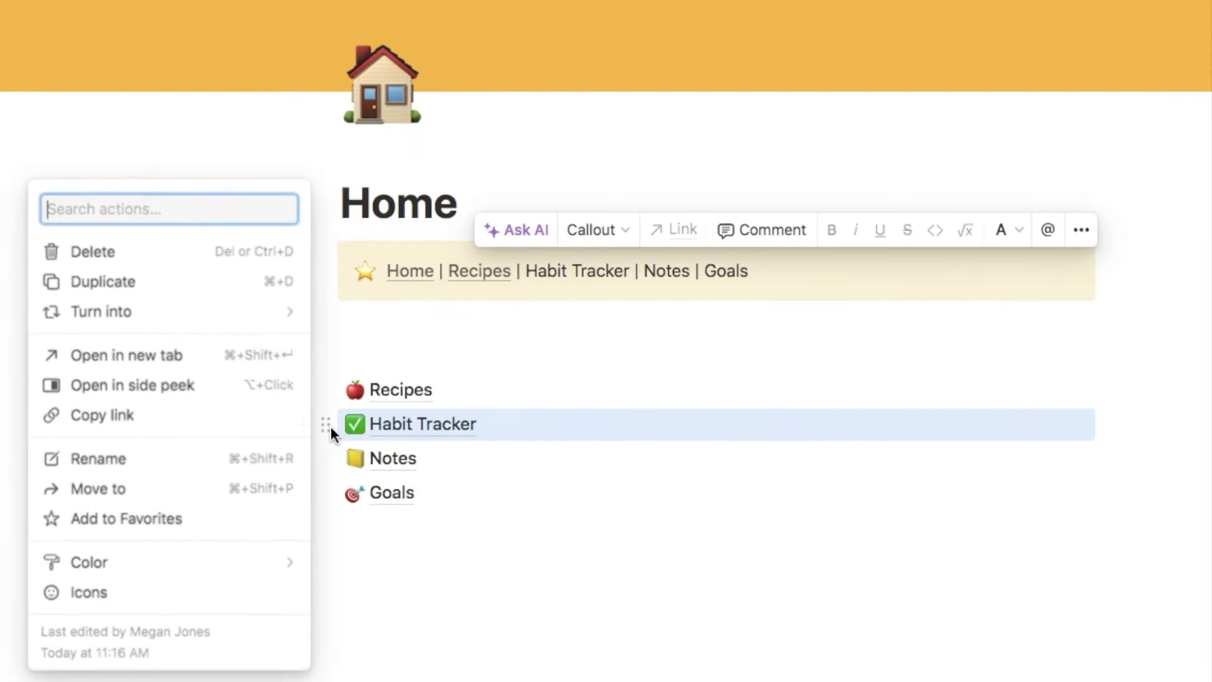
pyautogui.click(149, 417)
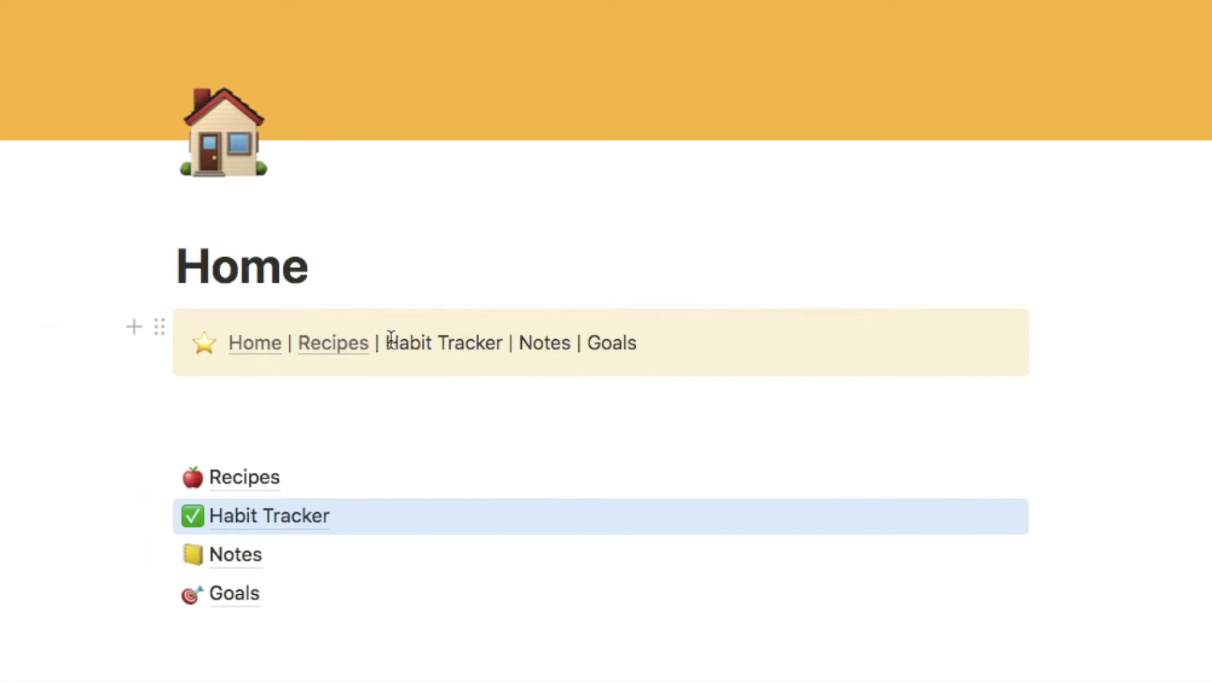
pyautogui.moveTo(389, 343); pyautogui.dragTo(503, 343)
pyautogui.hotkey('ctrl', 'v')
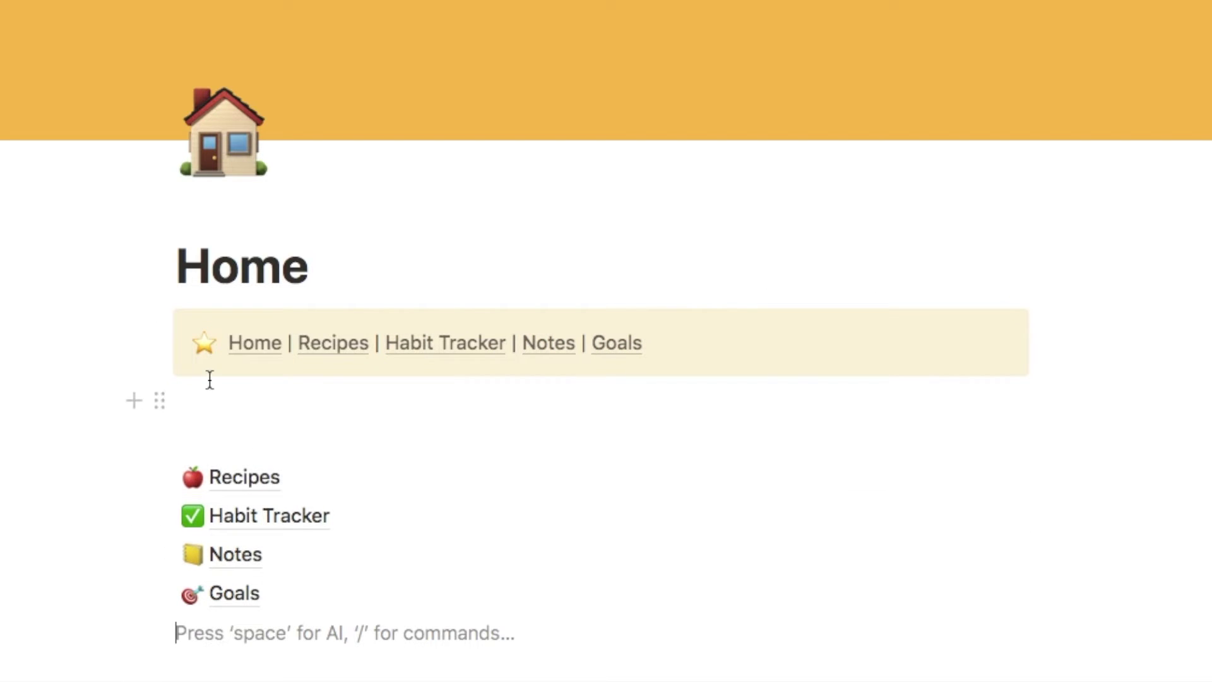
# Step: Recolour the callout background from gray through blue, ending on yellow
pyautogui.moveTo(203, 344)
pyautogui.click(159, 328)
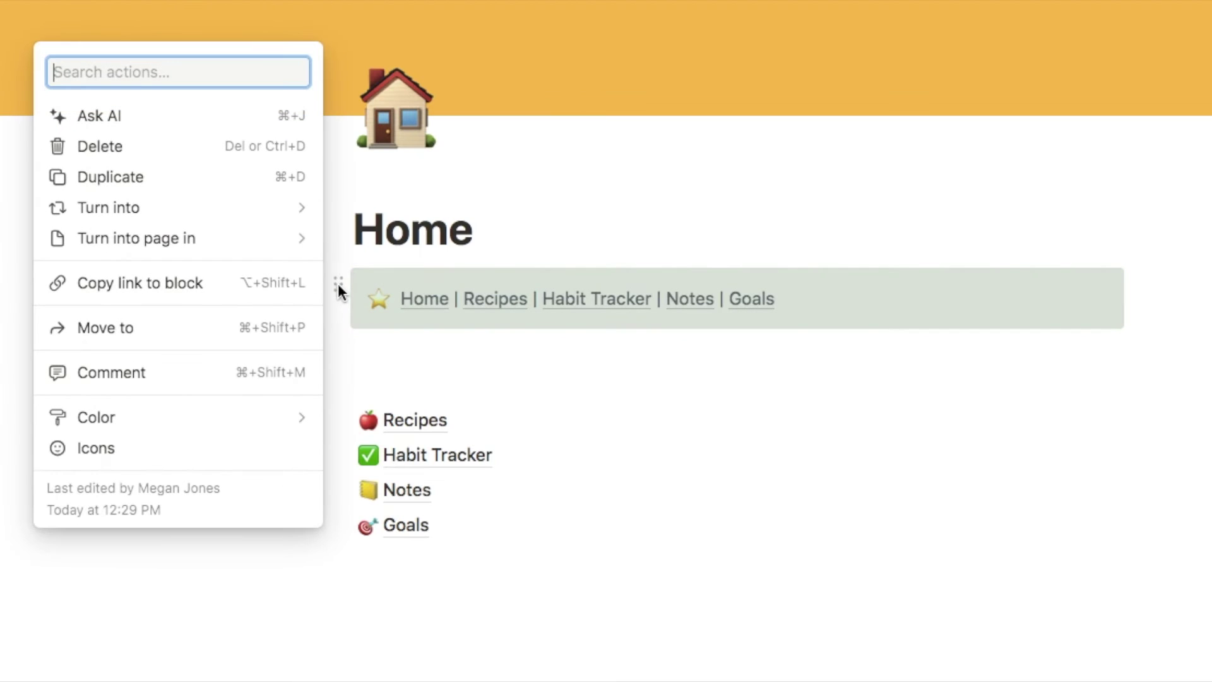
pyautogui.scroll(-2, 380, 474)
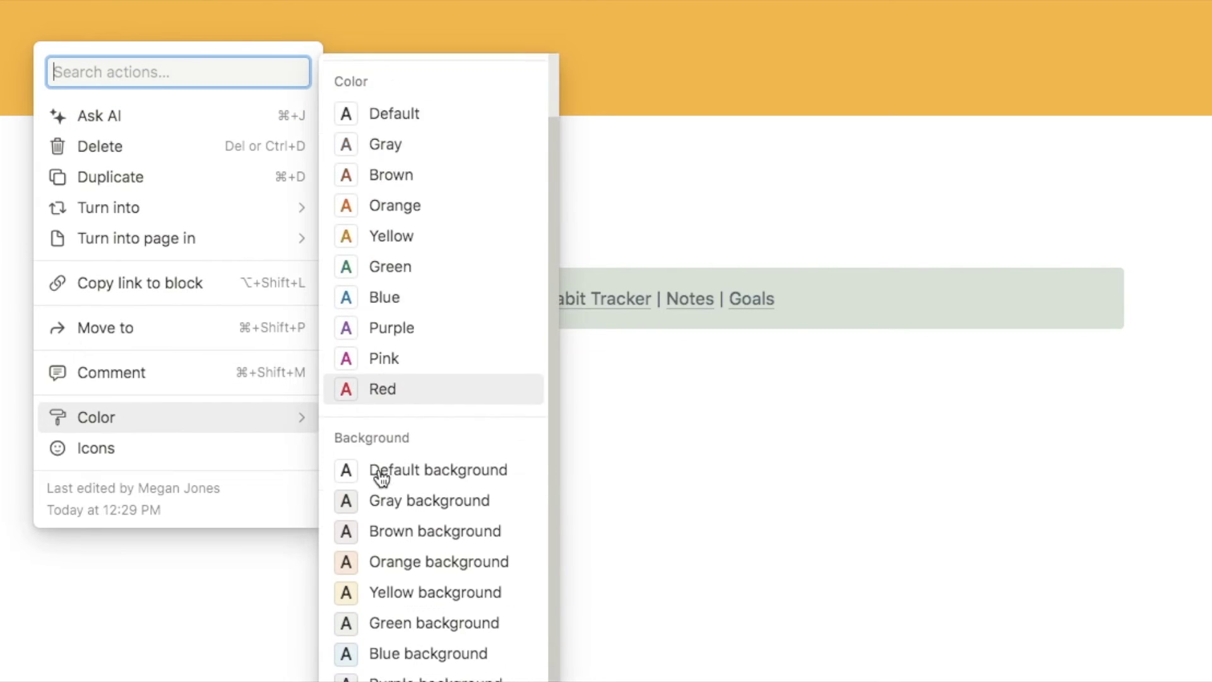
pyautogui.scroll(-1, 381, 476)
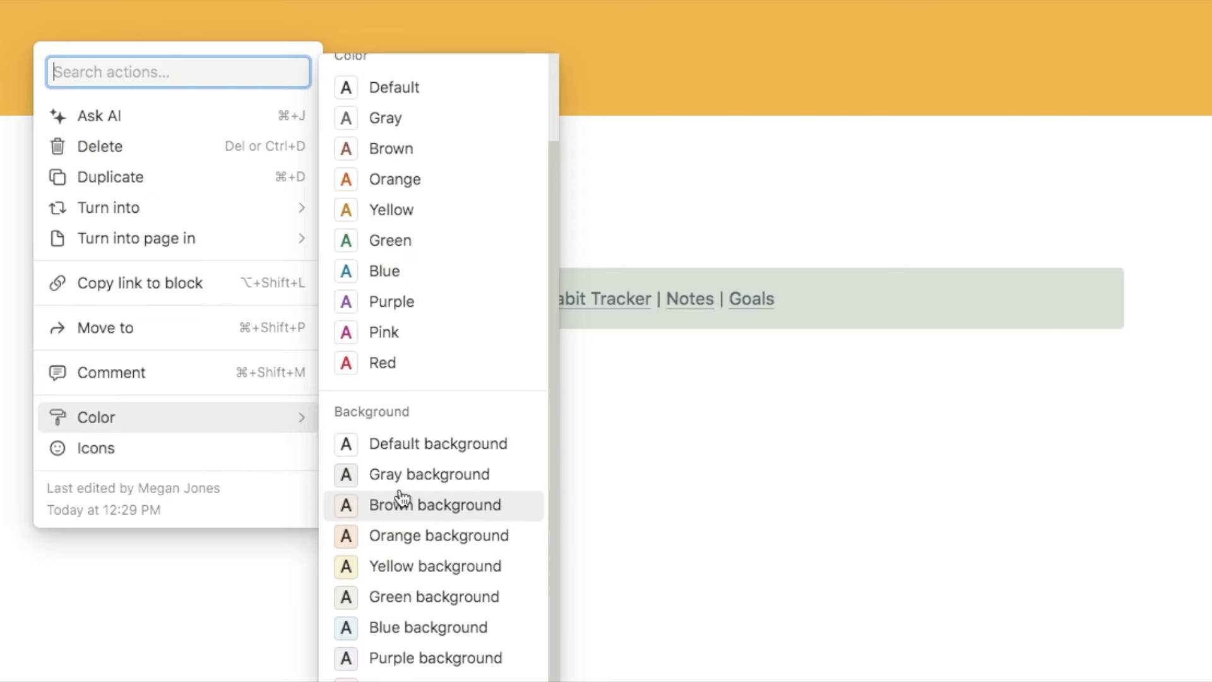
pyautogui.click(399, 476)
pyautogui.click(1195, 406)
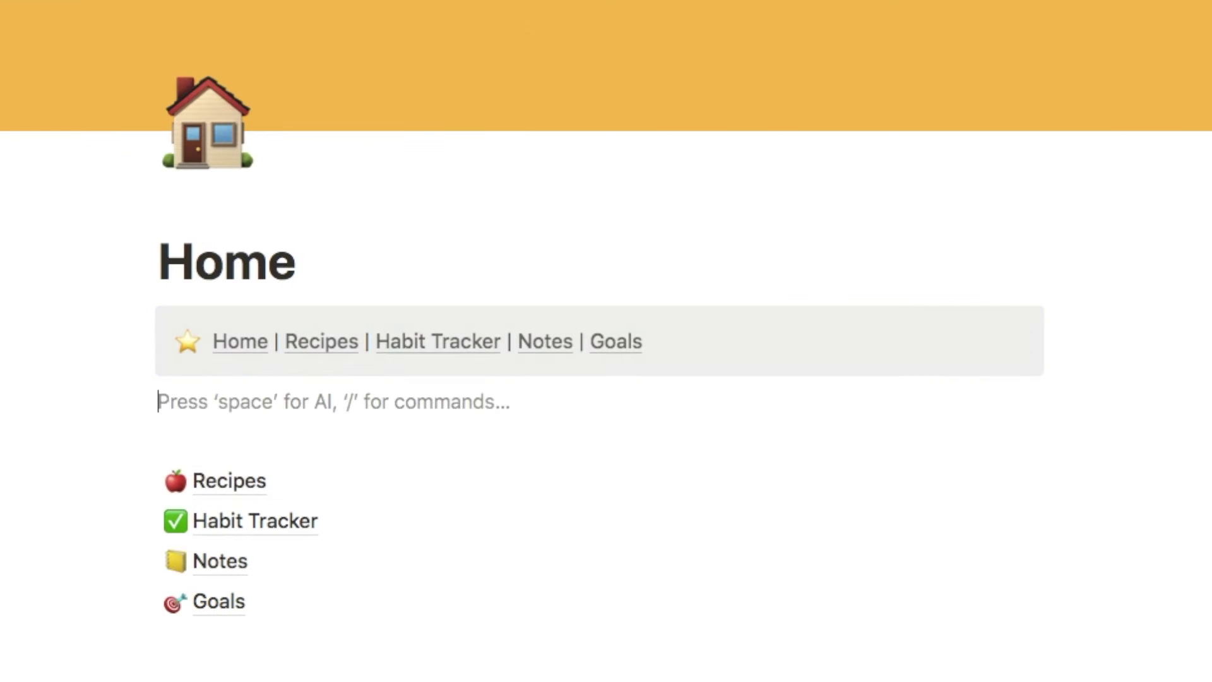
pyautogui.click(140, 323)
pyautogui.moveTo(81, 399)
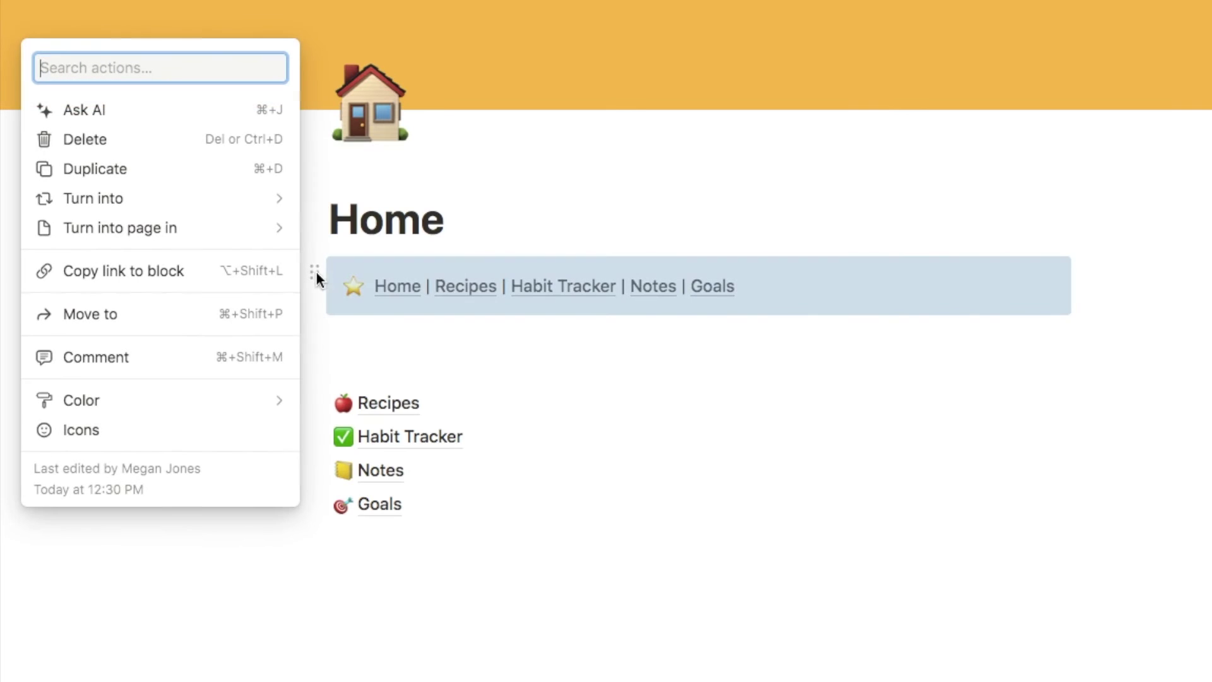
pyautogui.scroll(-3, 412, 613)
pyautogui.scroll(-1, 379, 612)
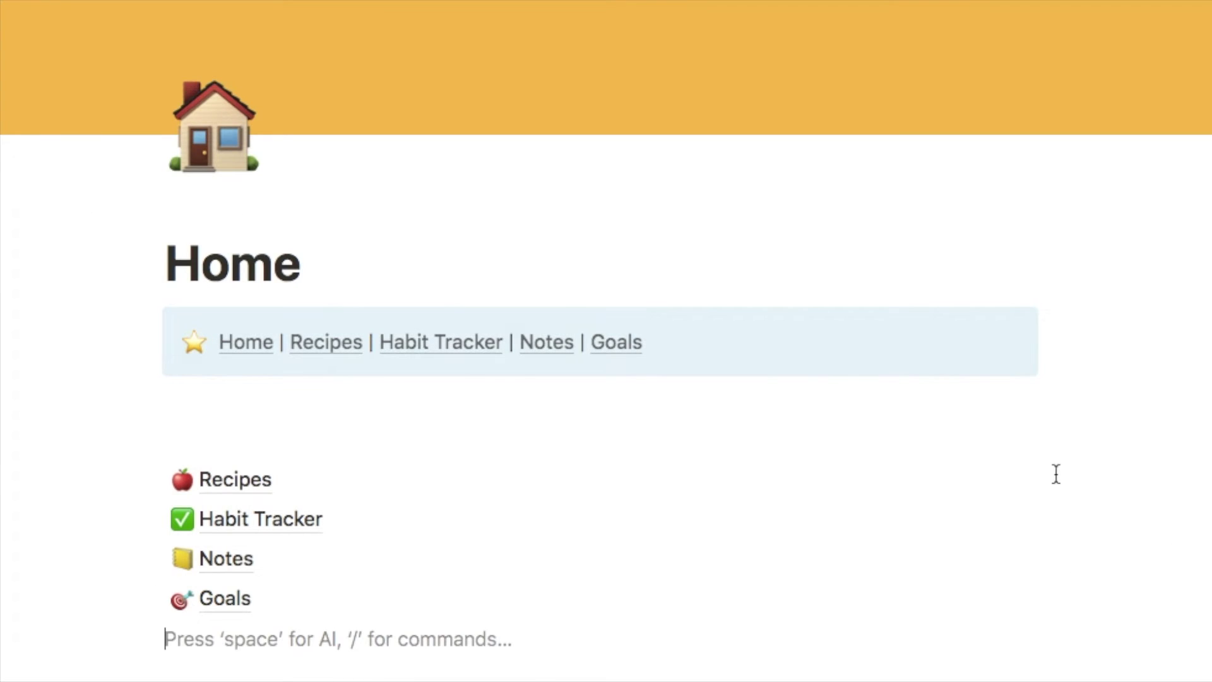
pyautogui.click(151, 323)
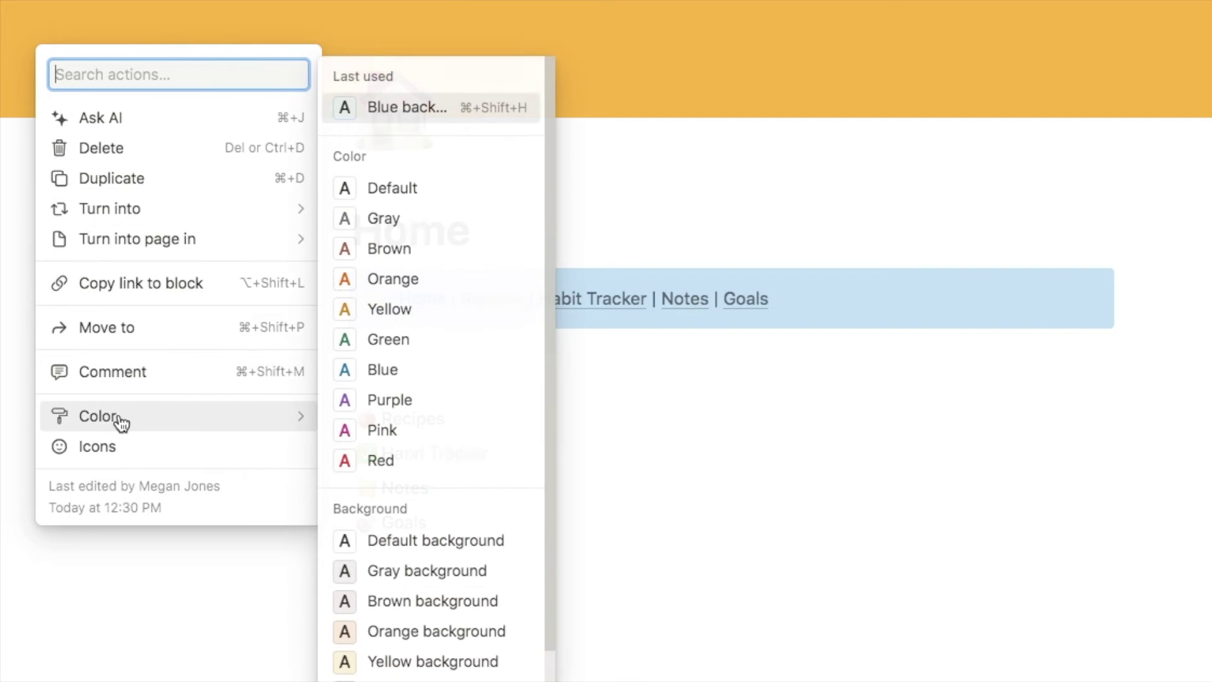
pyautogui.click(396, 667)
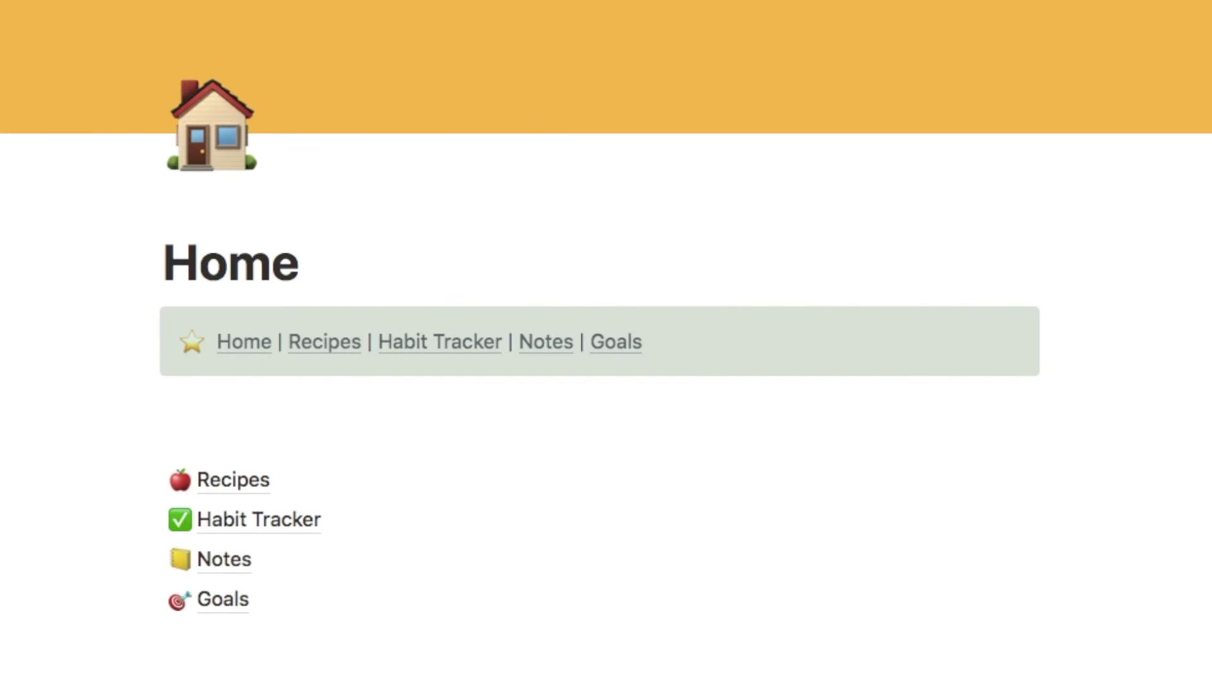
# Step: Try outline icons on the callout, restore the star emoji, and add a line below Goals
pyautogui.click(192, 342)
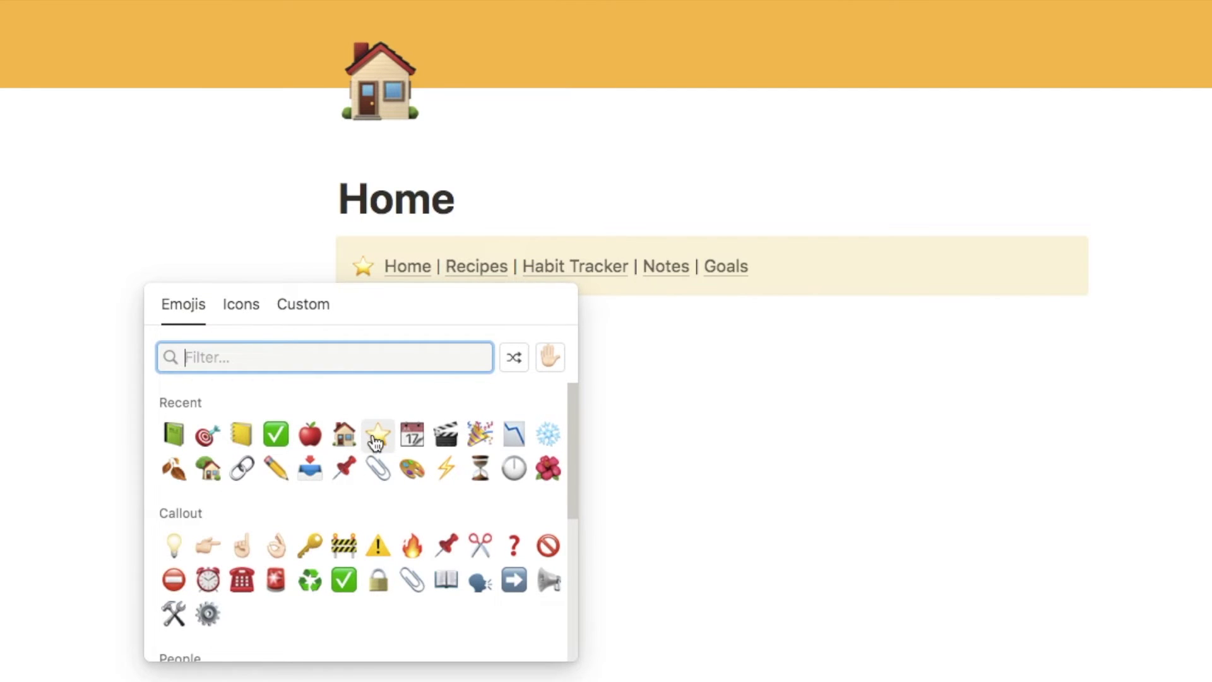
pyautogui.click(237, 313)
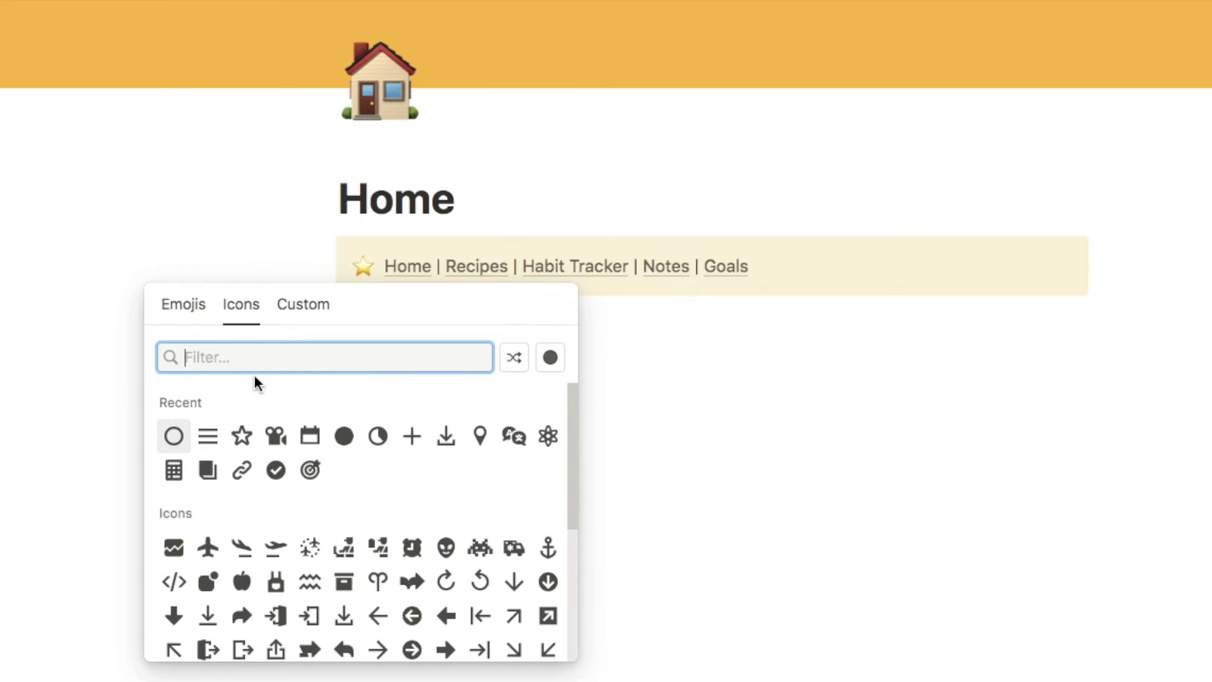
pyautogui.click(242, 436)
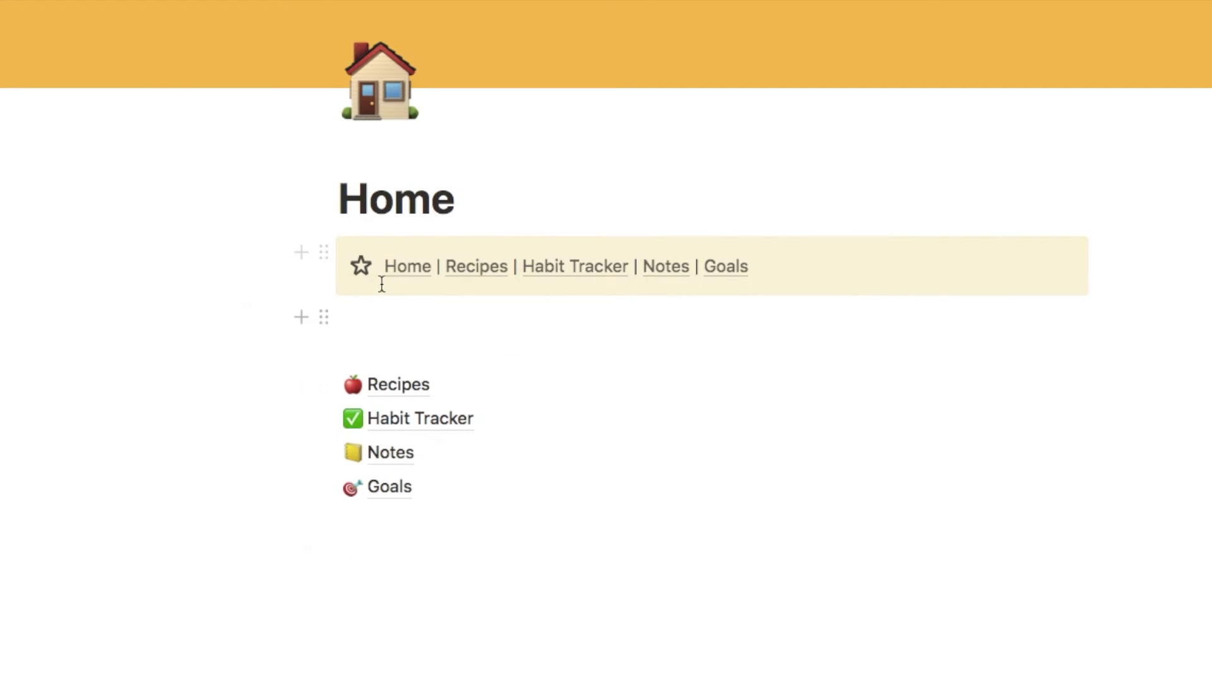
pyautogui.click(361, 269)
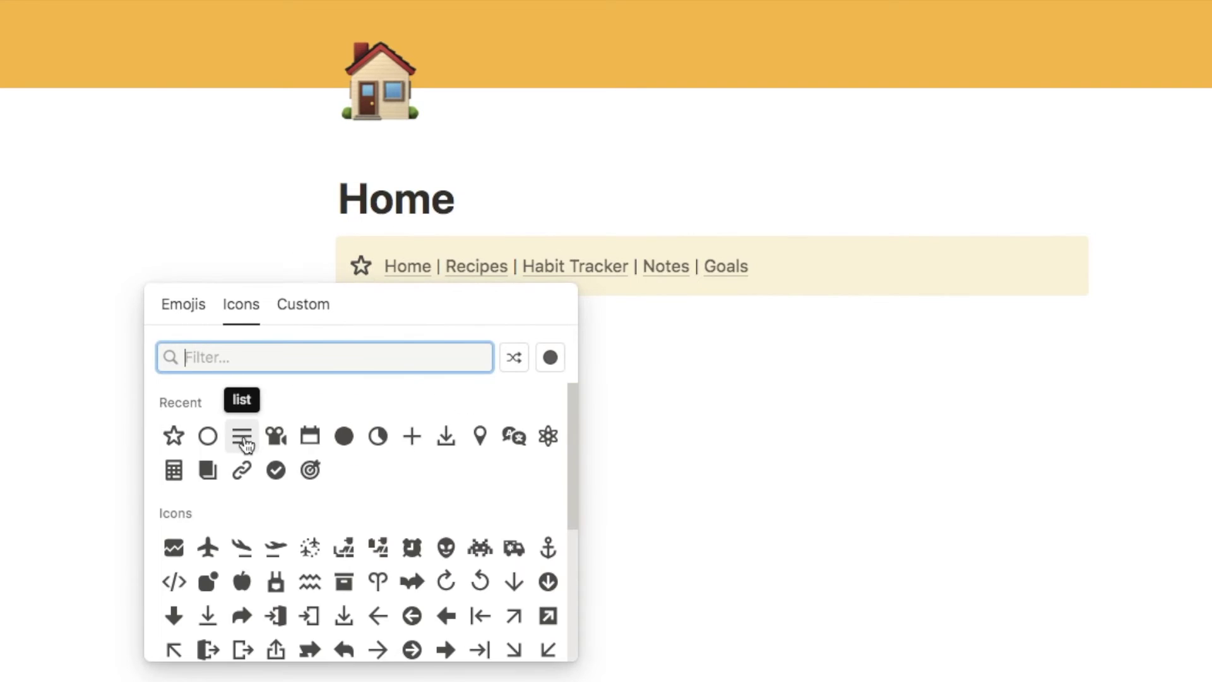
pyautogui.click(241, 437)
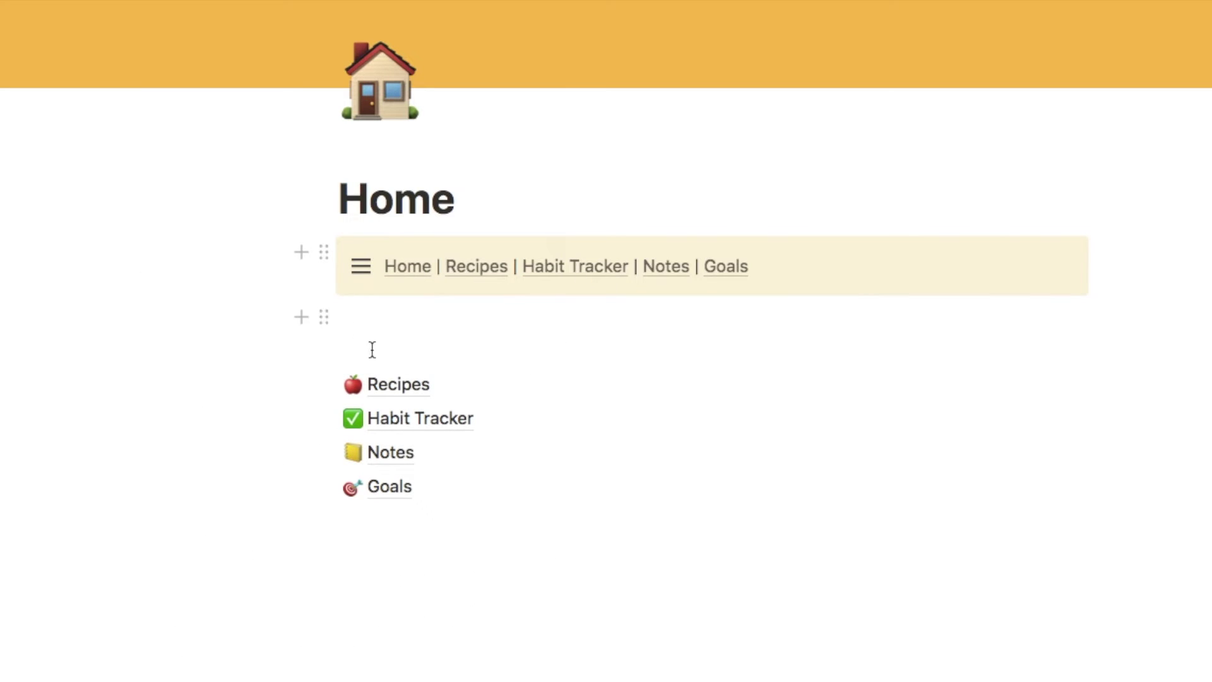
pyautogui.click(361, 266)
pyautogui.click(174, 312)
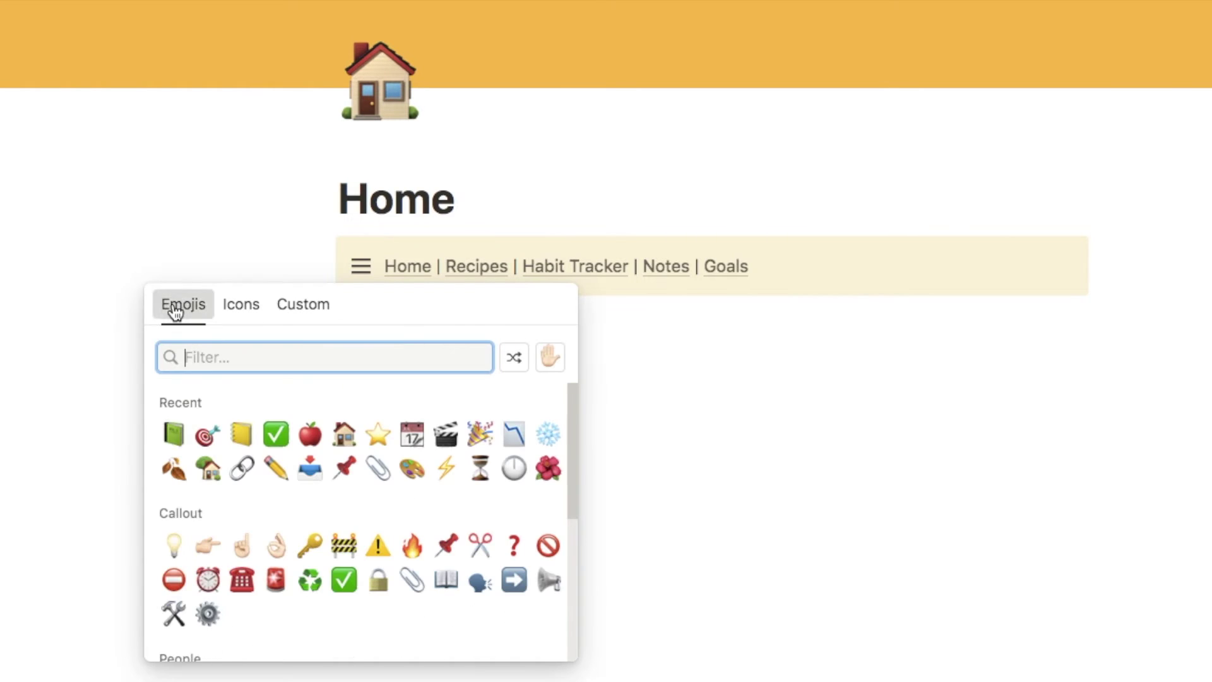
pyautogui.click(377, 433)
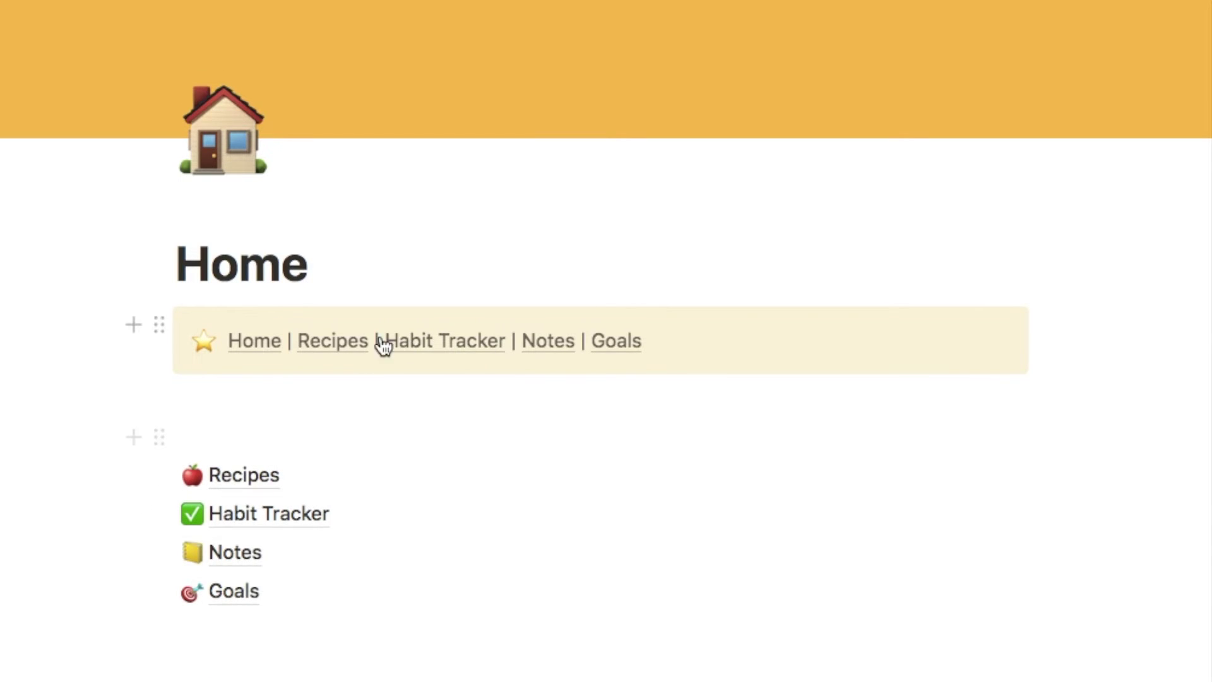
pyautogui.press('Return')
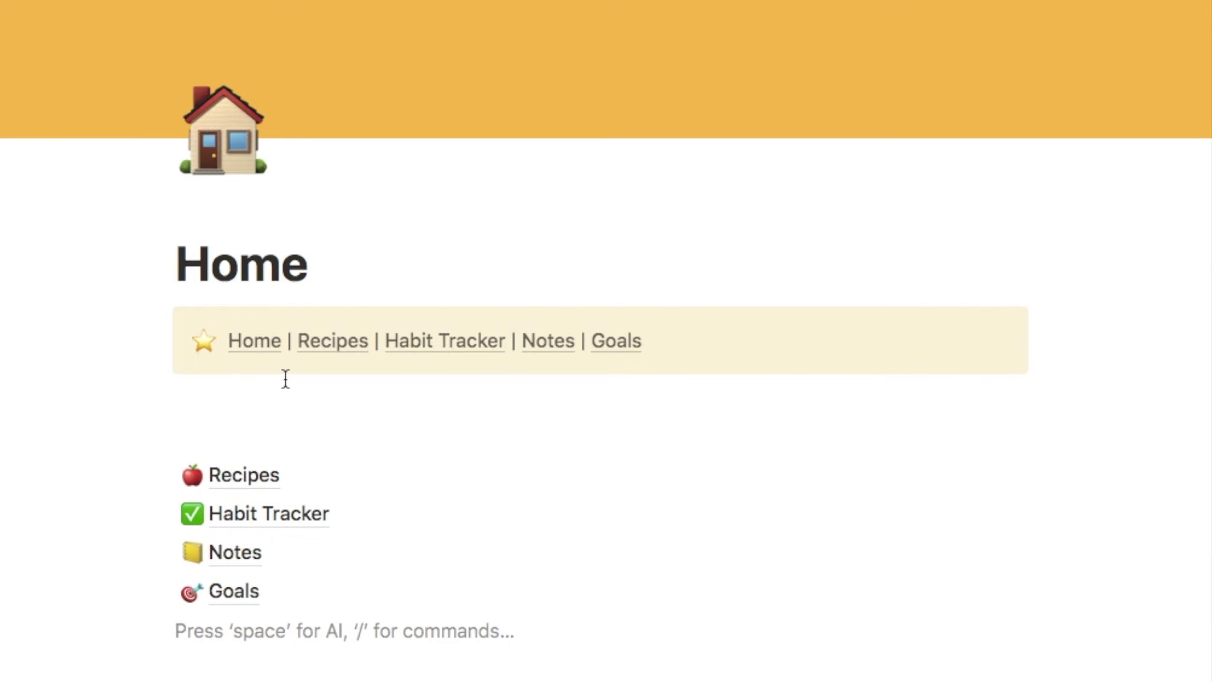
# Step: Convert the star navigation callout into a synced block with Turn into
pyautogui.click(160, 331)
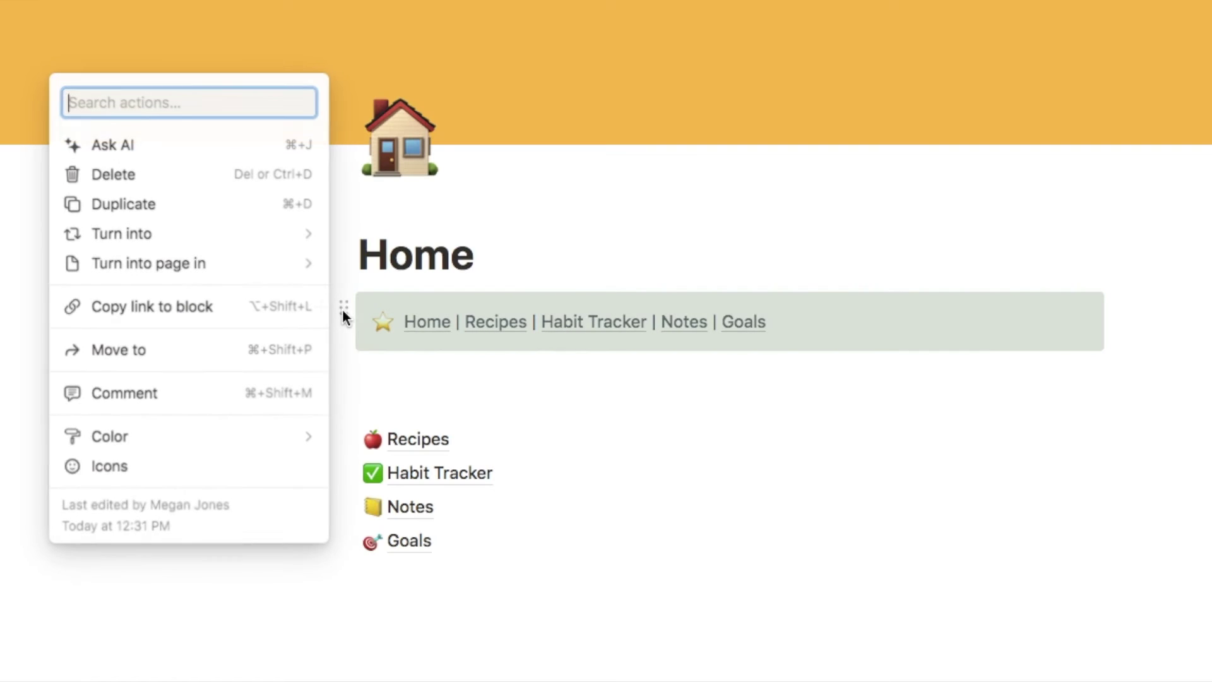
pyautogui.moveTo(121, 233)
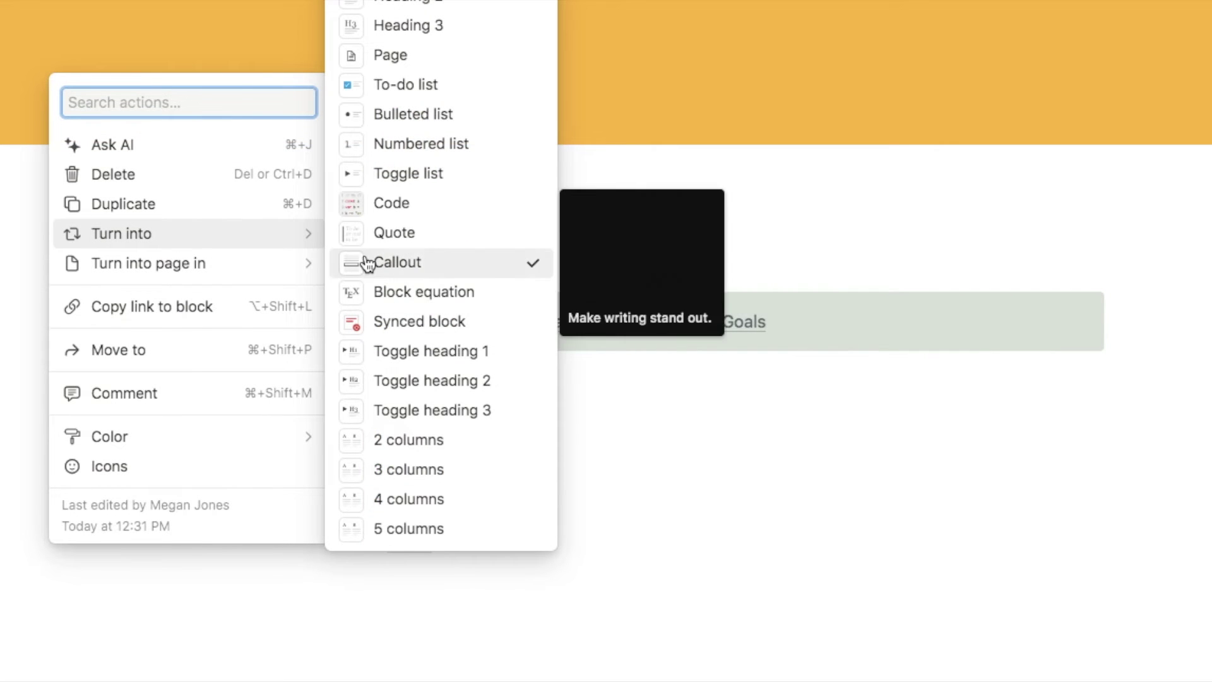
pyautogui.click(460, 327)
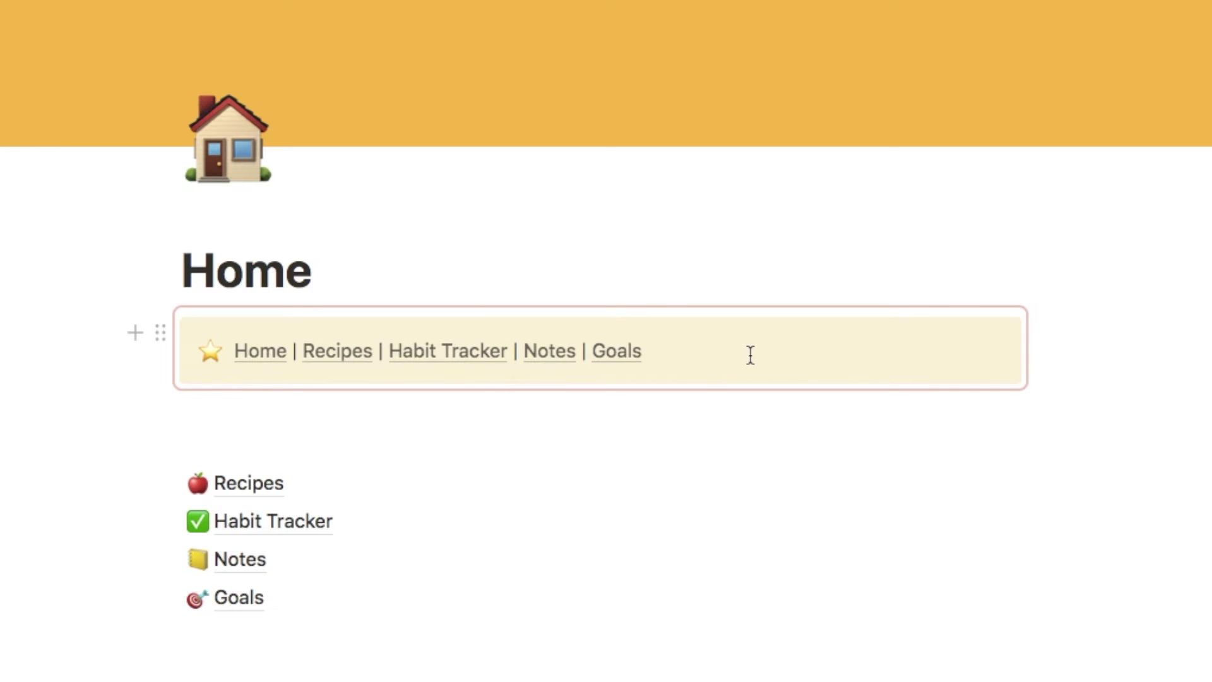
pyautogui.moveTo(337, 350)
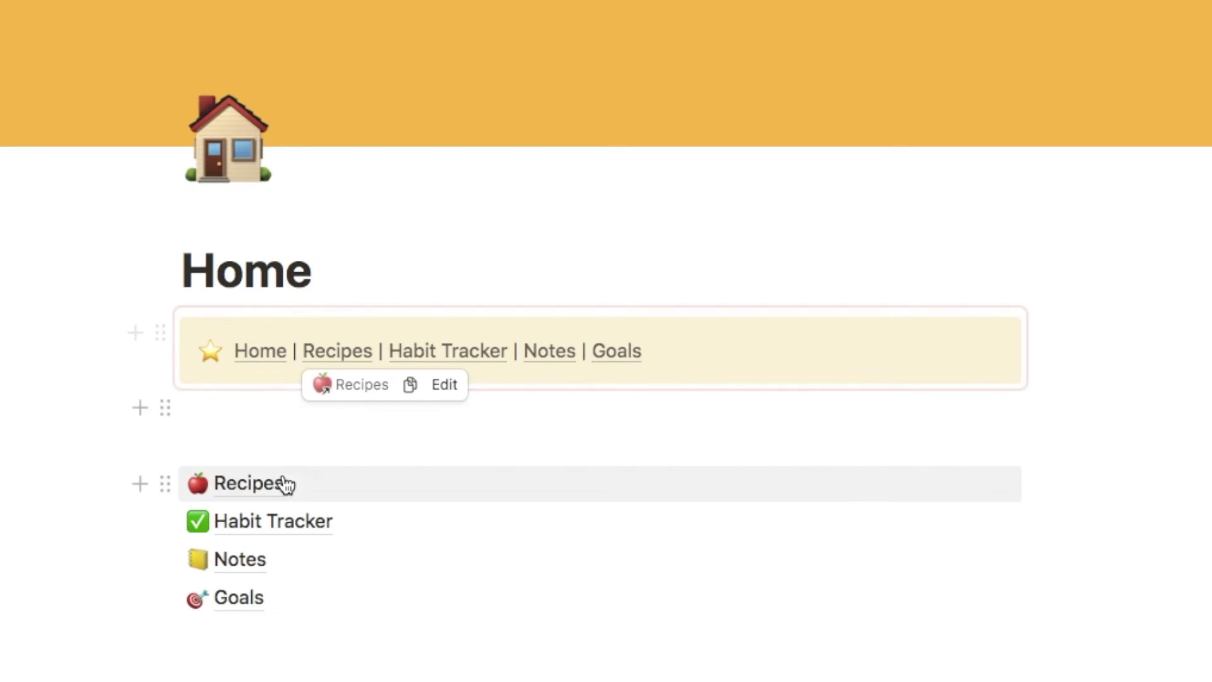
# Step: Copy the synced navigation bar and paste it into the empty Habit Tracker page
pyautogui.click(159, 332)
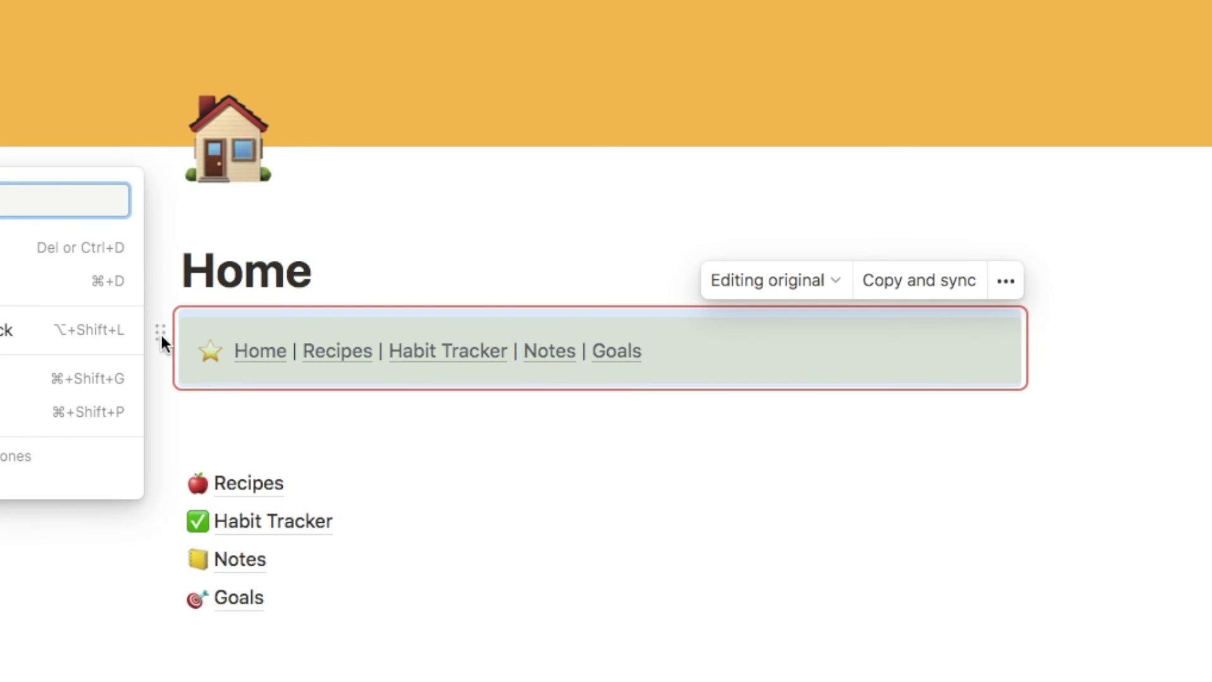
pyautogui.click(919, 280)
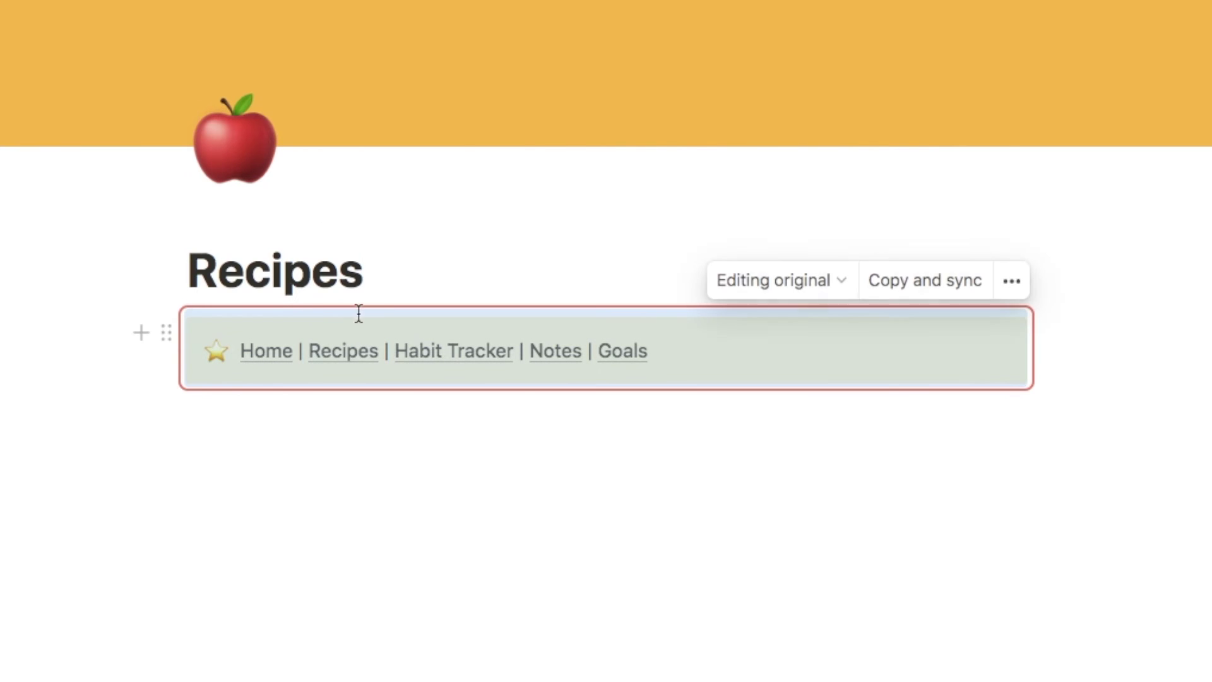
pyautogui.click(423, 352)
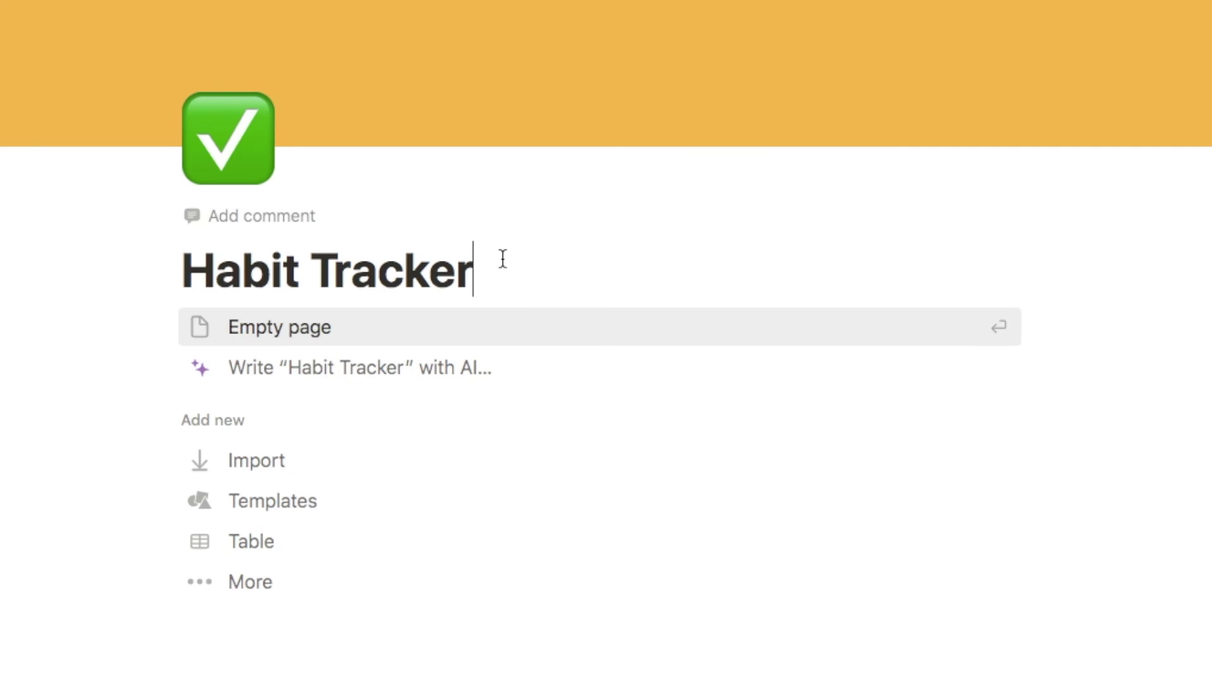
pyautogui.click(278, 317)
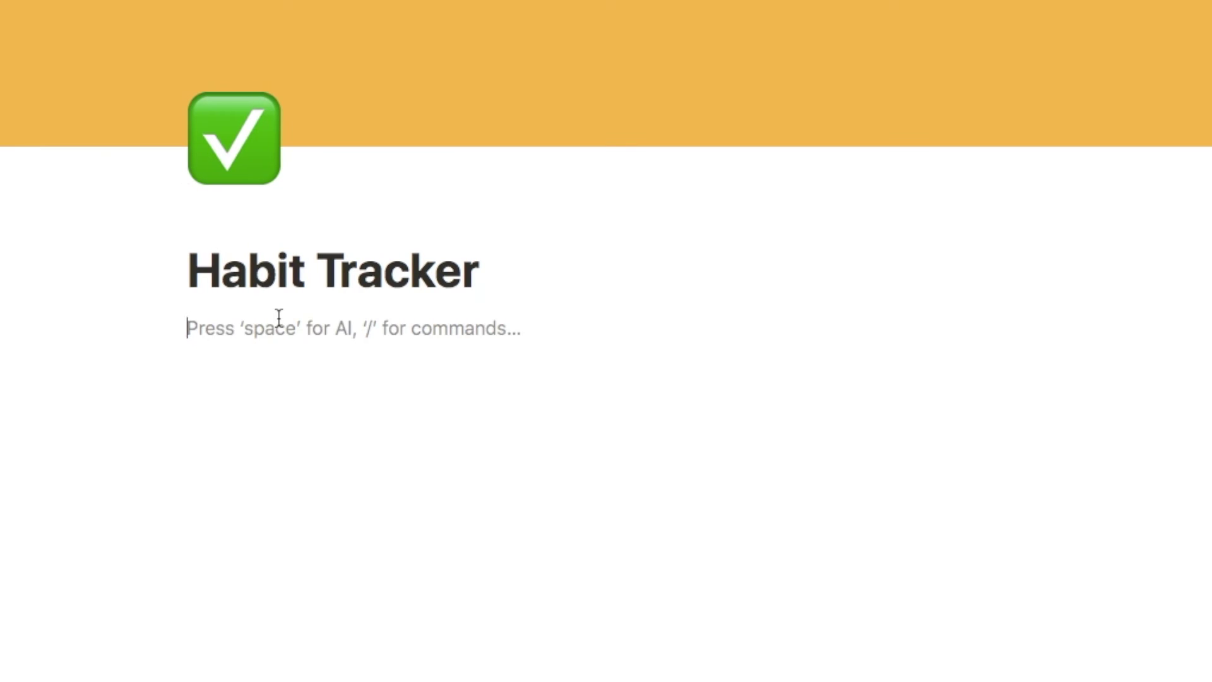
pyautogui.hotkey('ctrl', 'v')
# Step: Visit Goals, Notes, Habit Tracker and Recipes via the bar, then return to Home
pyautogui.click(558, 366)
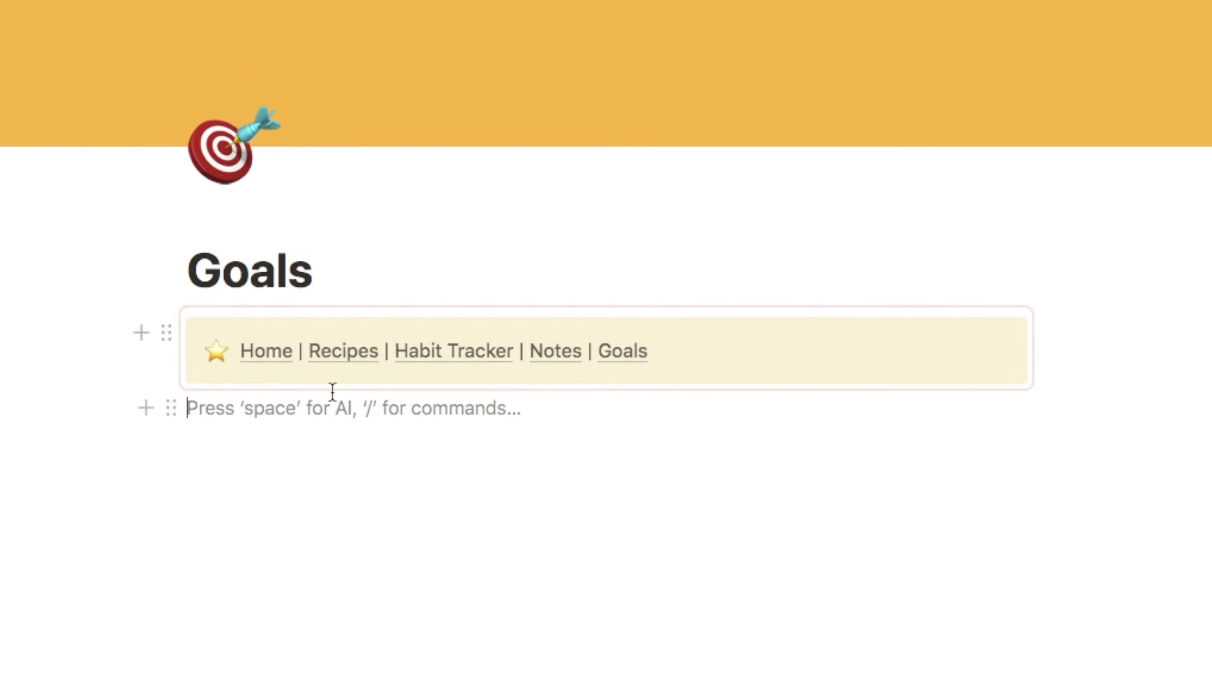
pyautogui.click(556, 361)
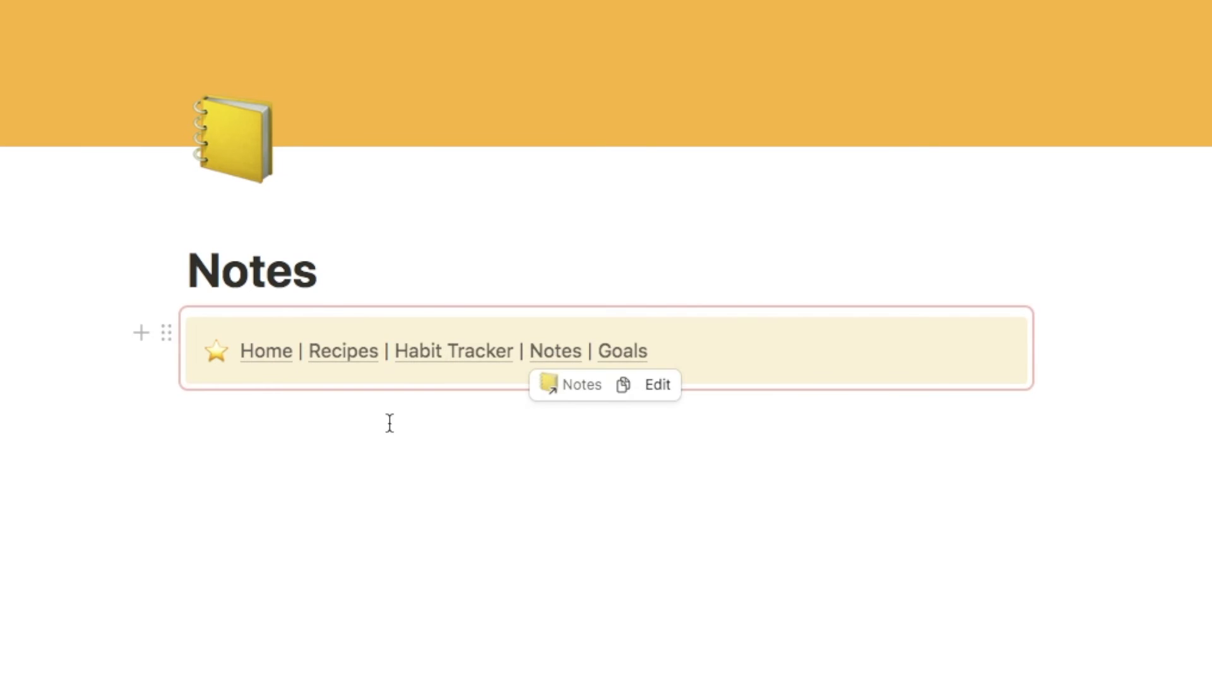
pyautogui.click(460, 367)
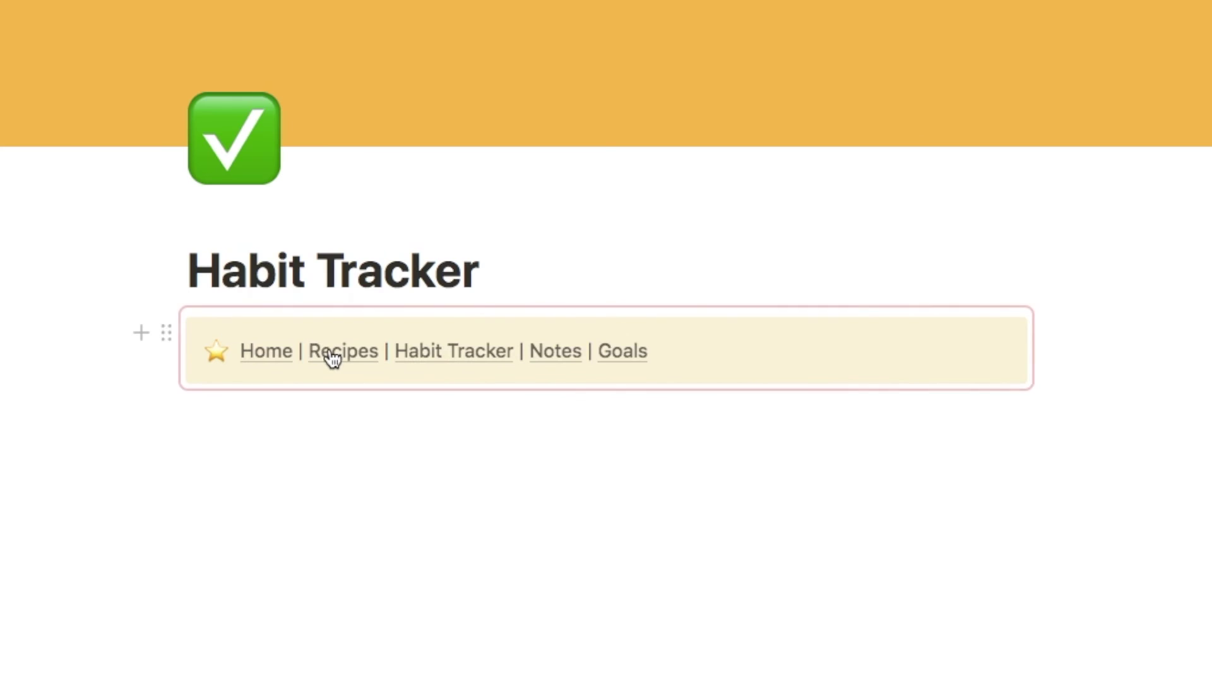
pyautogui.click(332, 353)
pyautogui.click(270, 353)
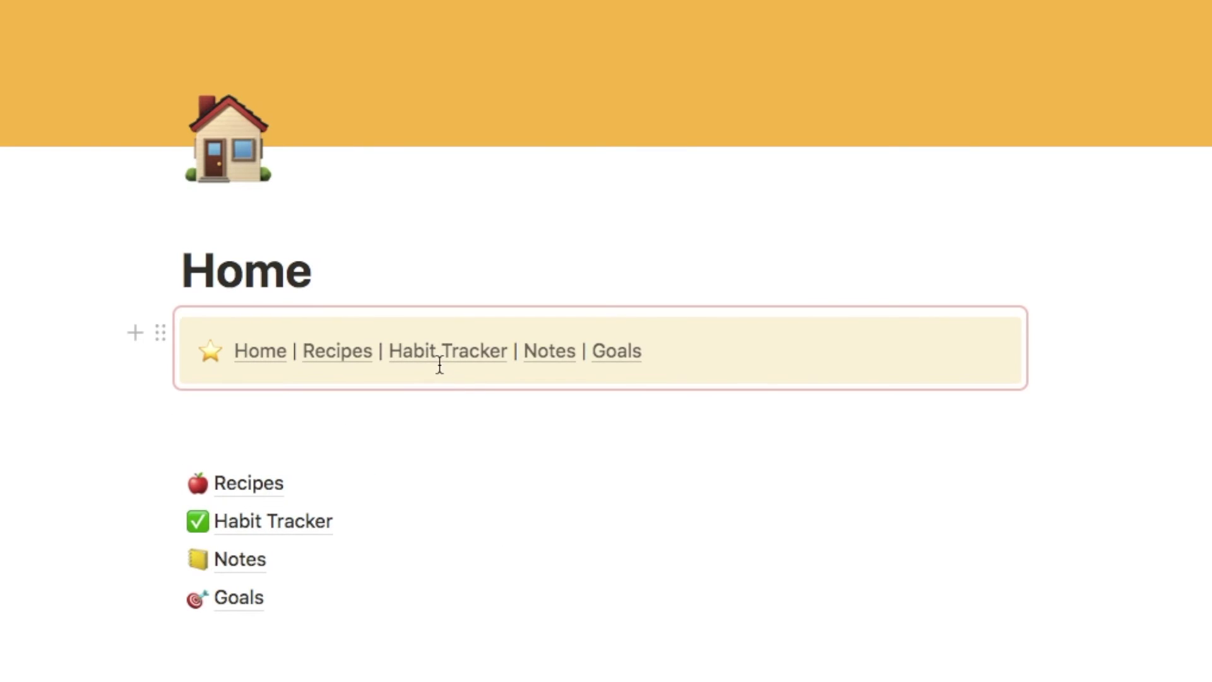
pyautogui.moveTo(454, 351)
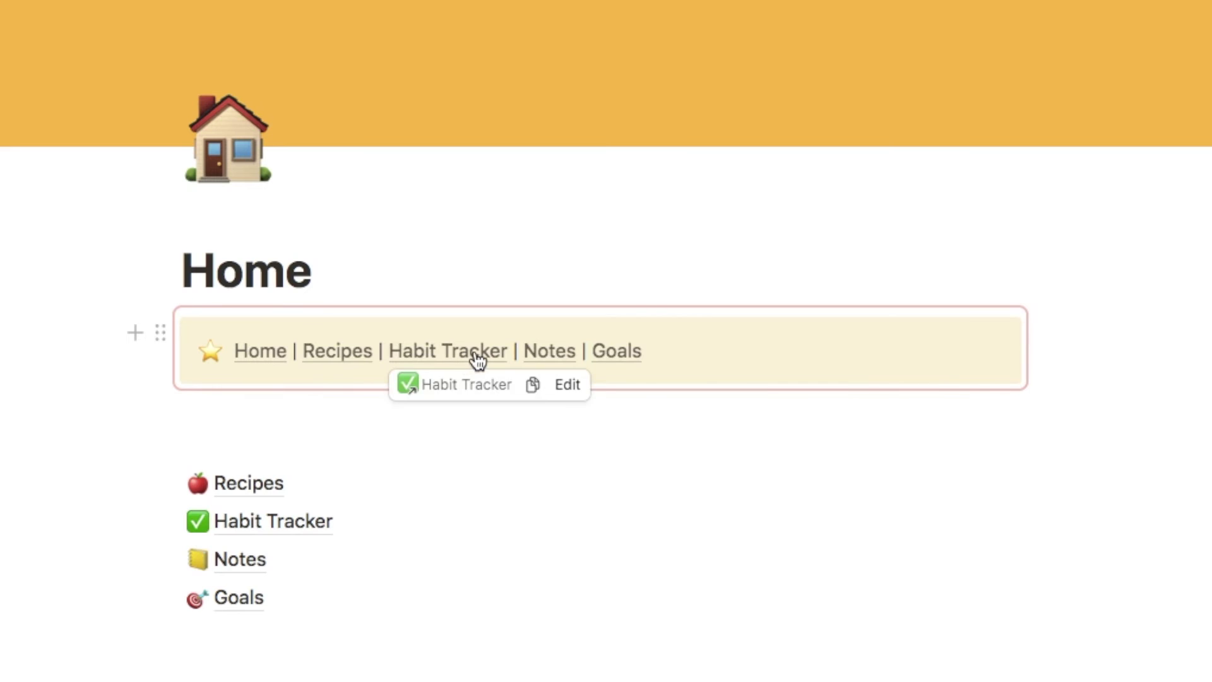
# Step: Create a Book Tracker sub-page below Goals and link 'Book Tracker' at the end of the star callout
pyautogui.click(223, 645)
pyautogui.write('/page')
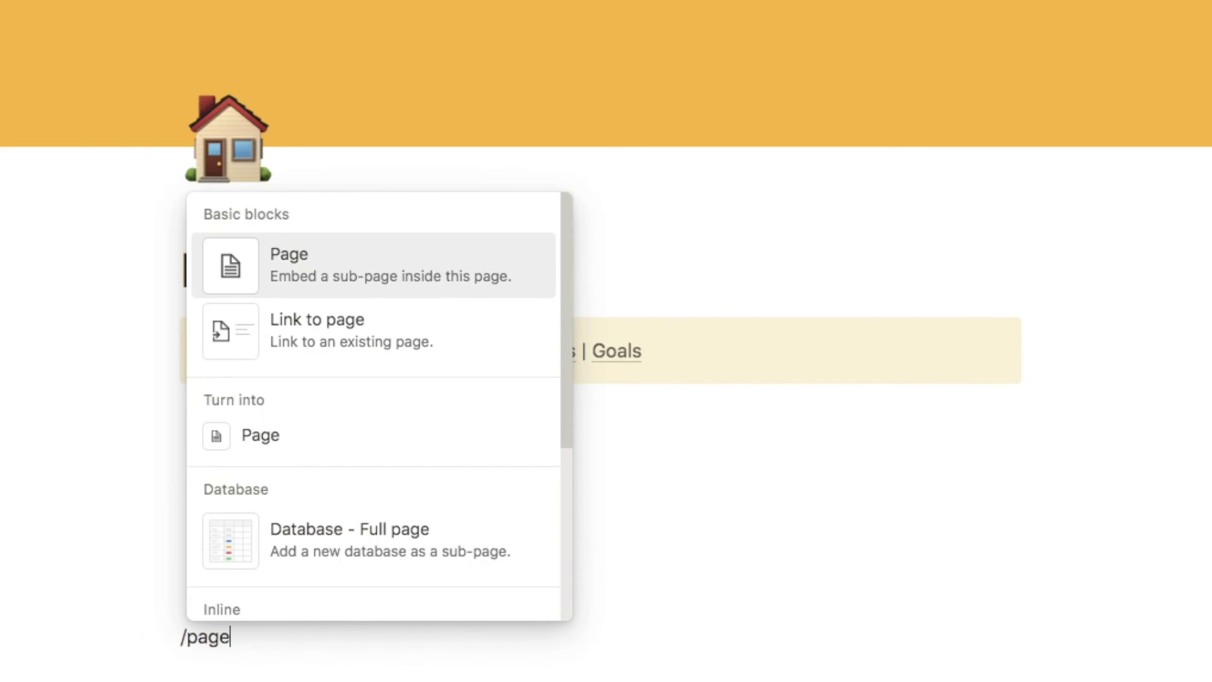
pyautogui.press('Return')
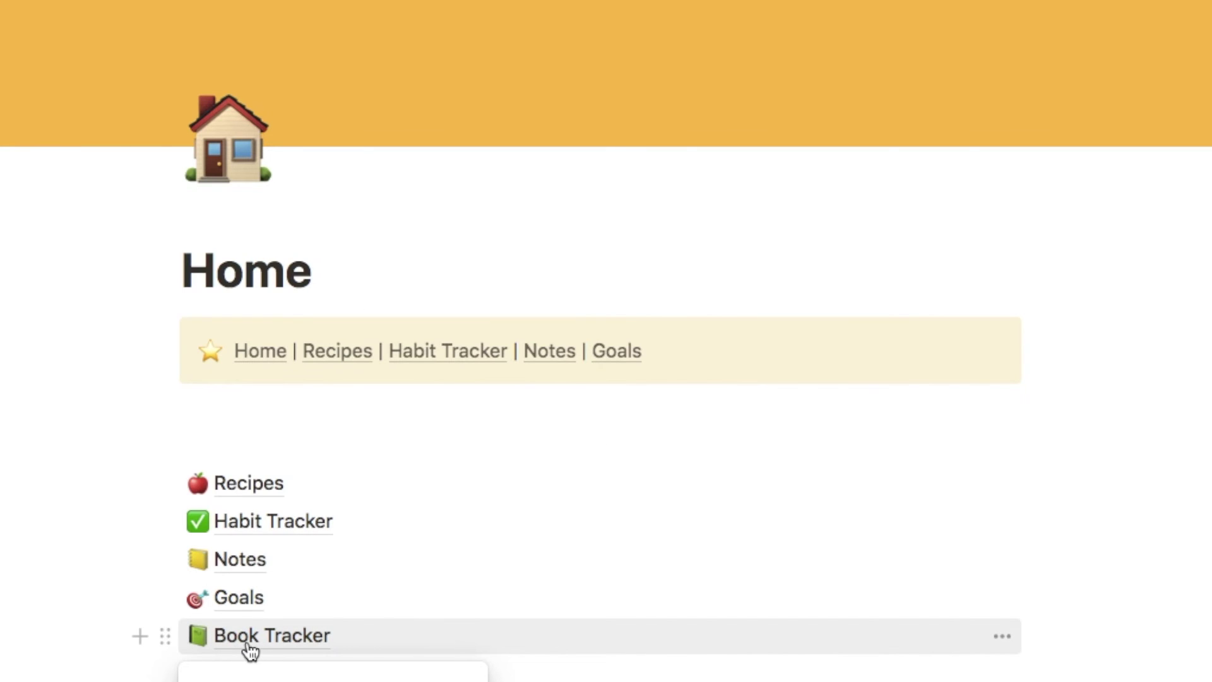
pyautogui.click(563, 373)
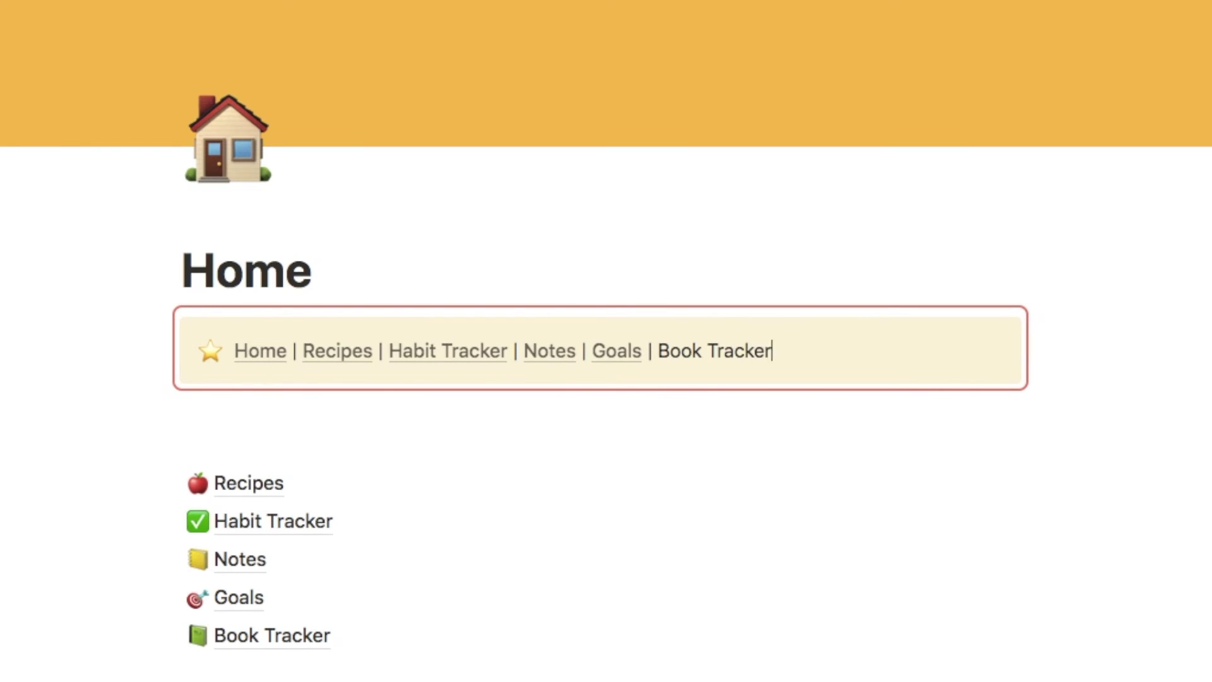
pyautogui.moveTo(774, 351); pyautogui.dragTo(660, 351)
pyautogui.press('super+v')
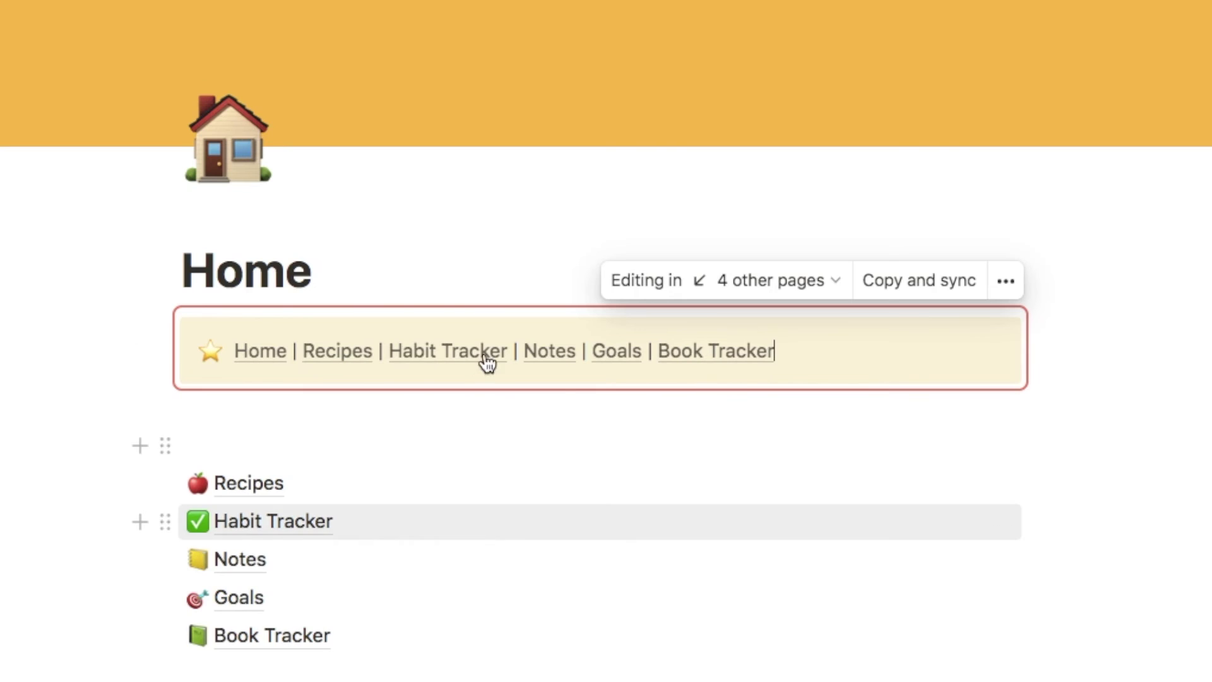
# Step: Add a :) smiley after Book Tracker via the Notes page, checking Habit Tracker, Goals, Recipes and Home
pyautogui.click(455, 361)
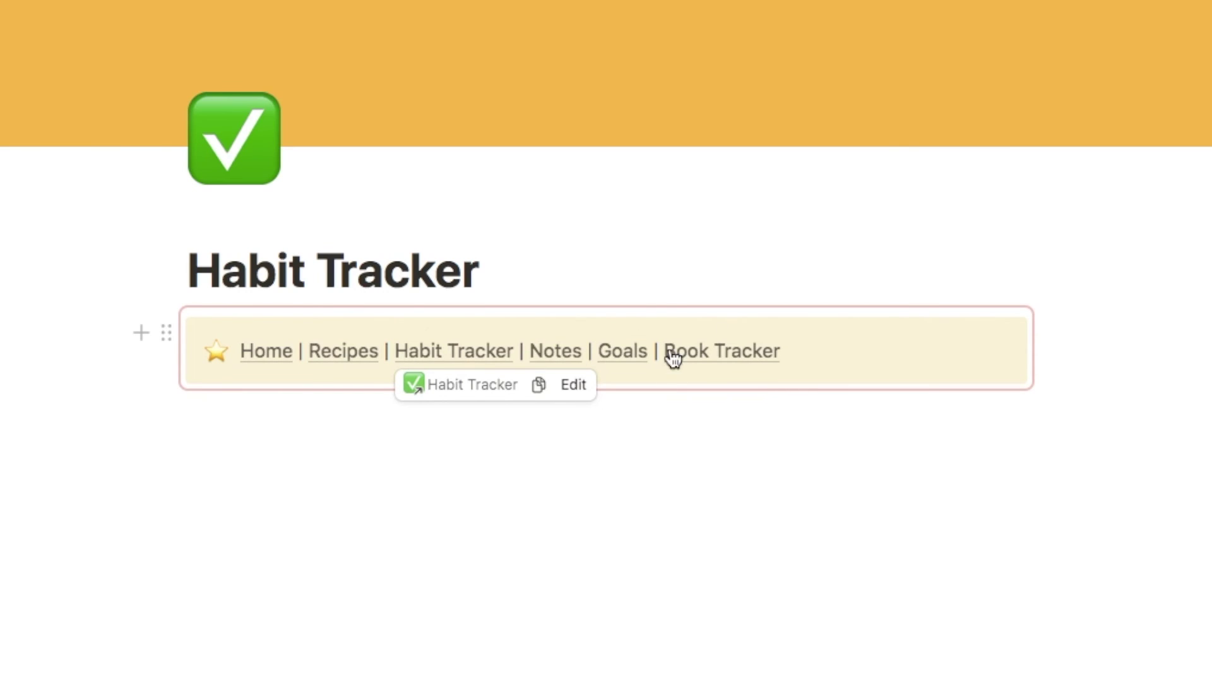
pyautogui.moveTo(716, 351)
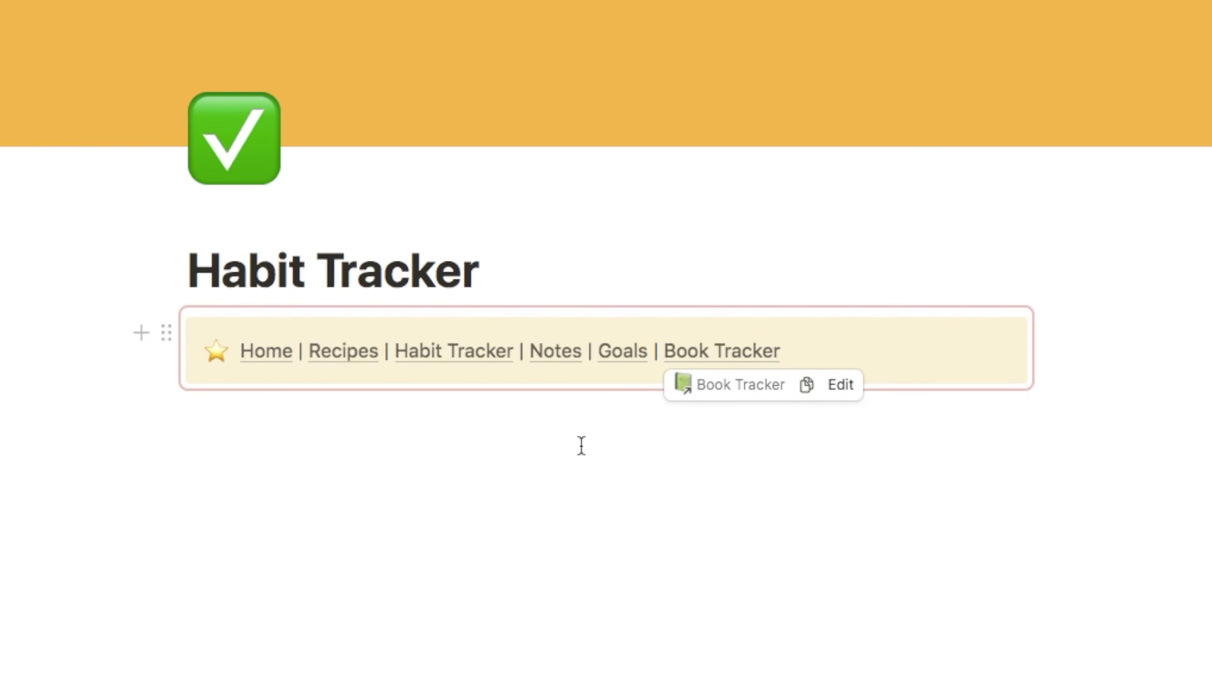
pyautogui.click(627, 355)
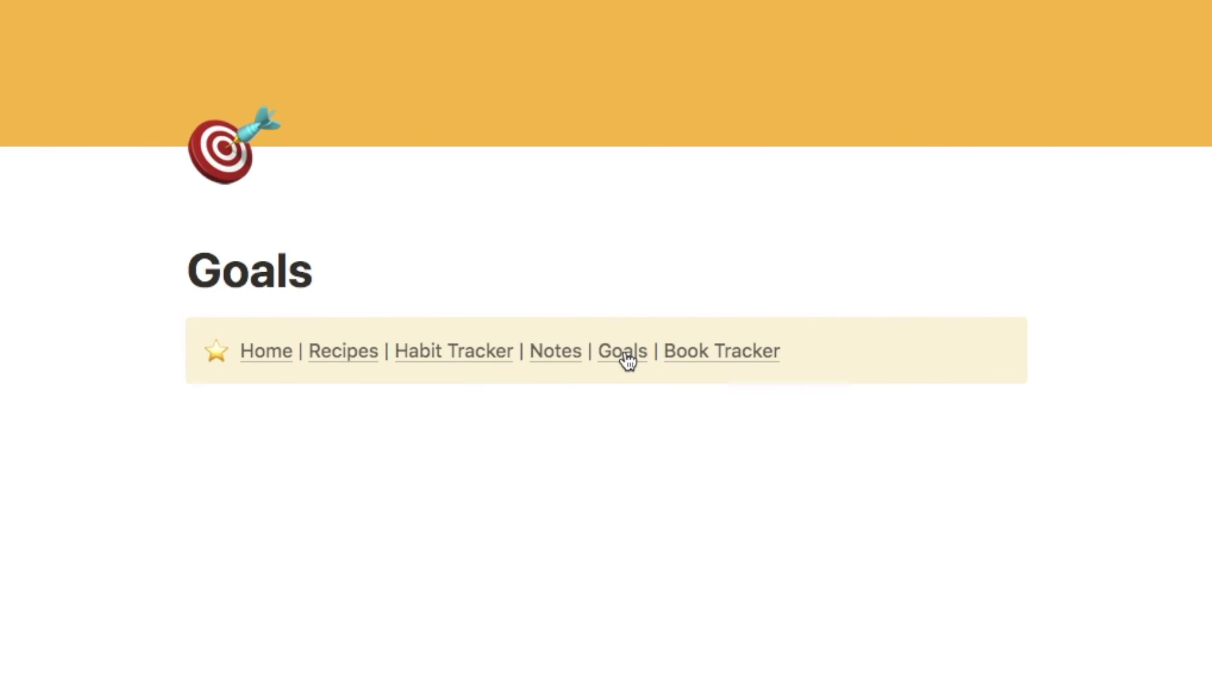
pyautogui.click(565, 357)
pyautogui.click(824, 348)
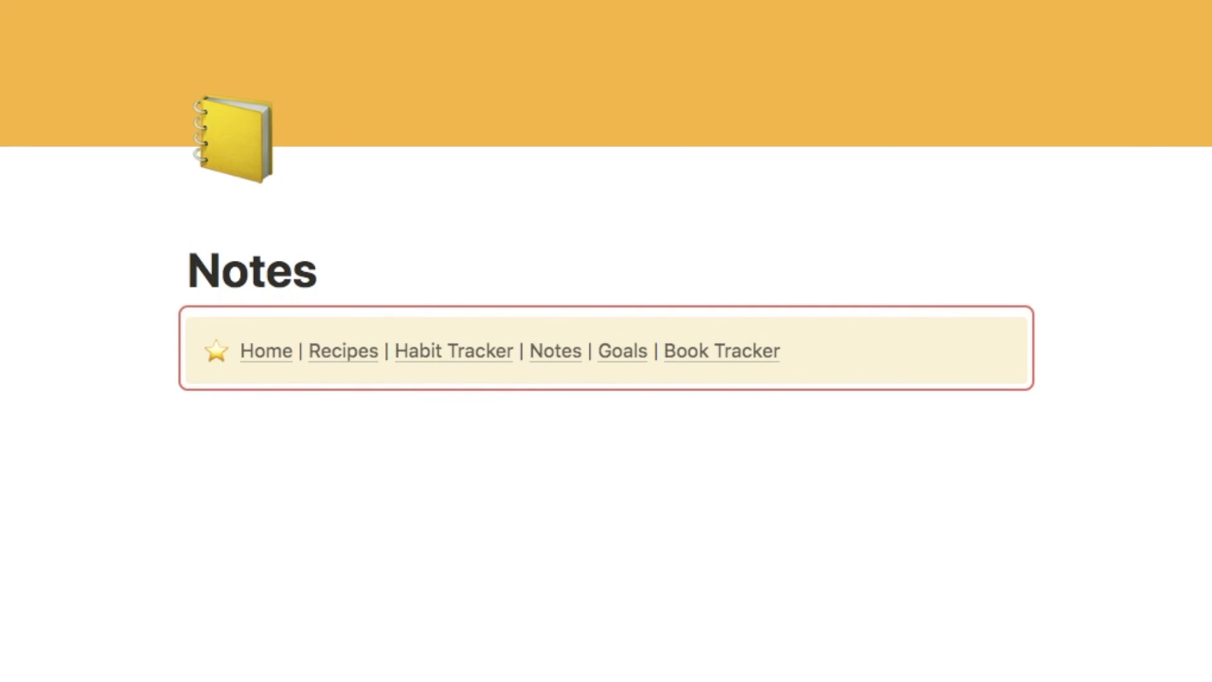
pyautogui.write(' :)')
pyautogui.press('Return')
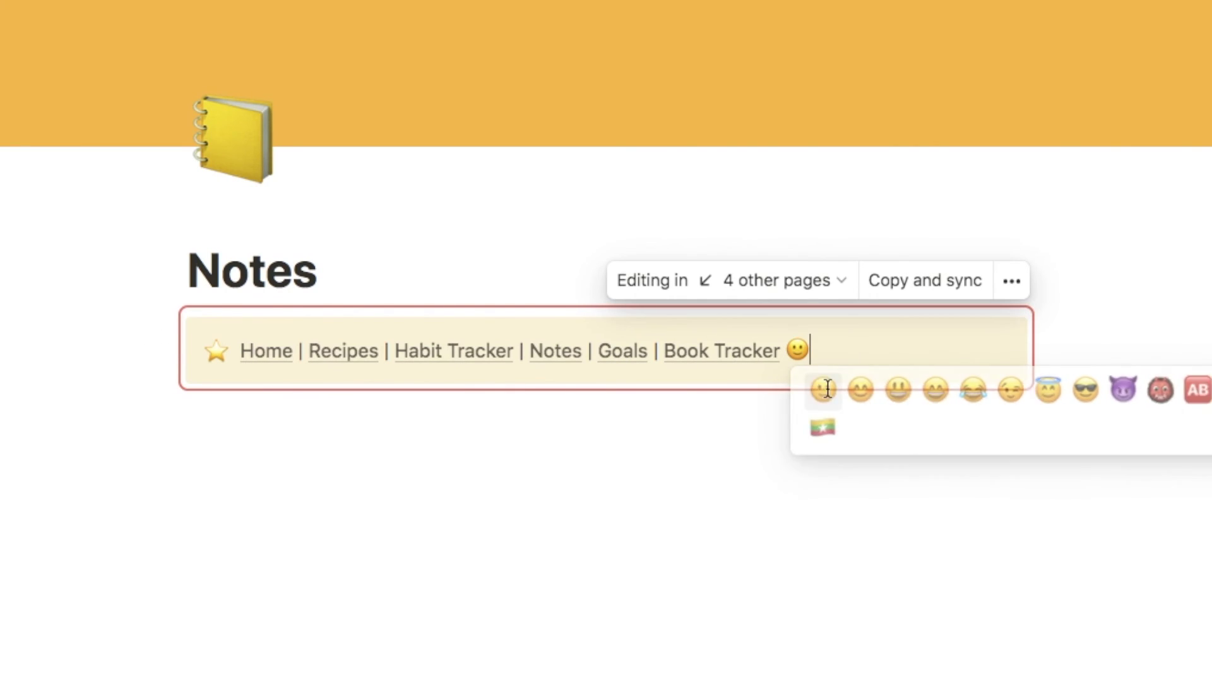
pyautogui.click(339, 360)
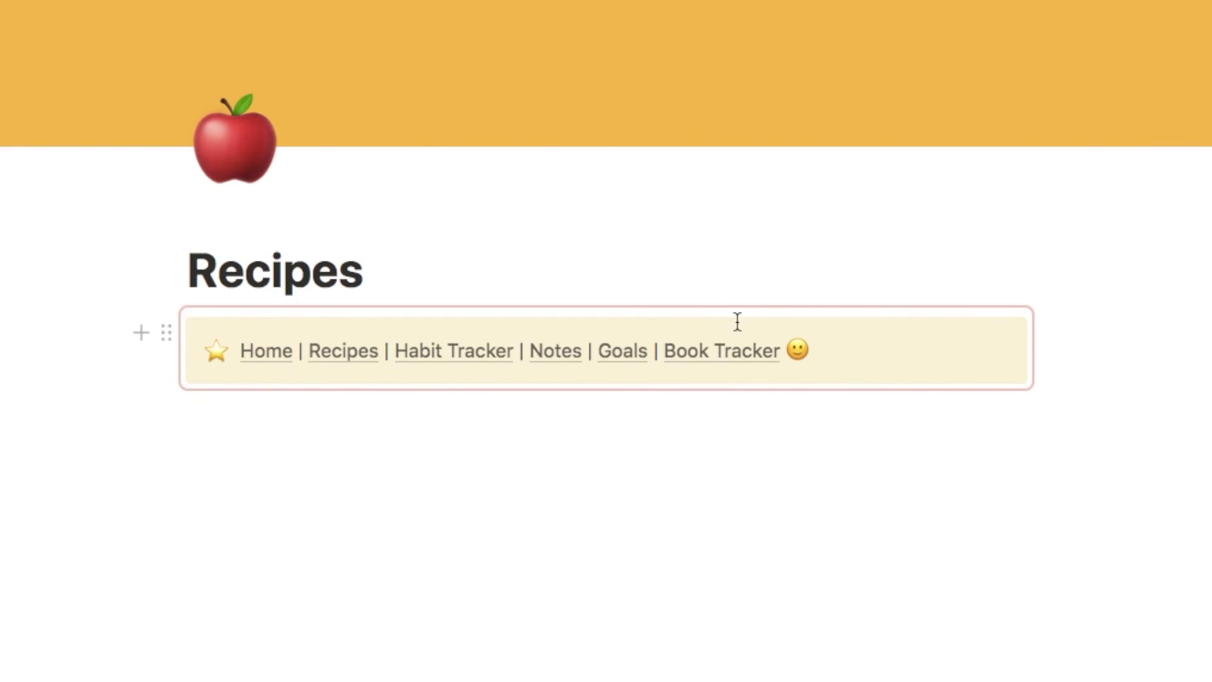
pyautogui.click(255, 358)
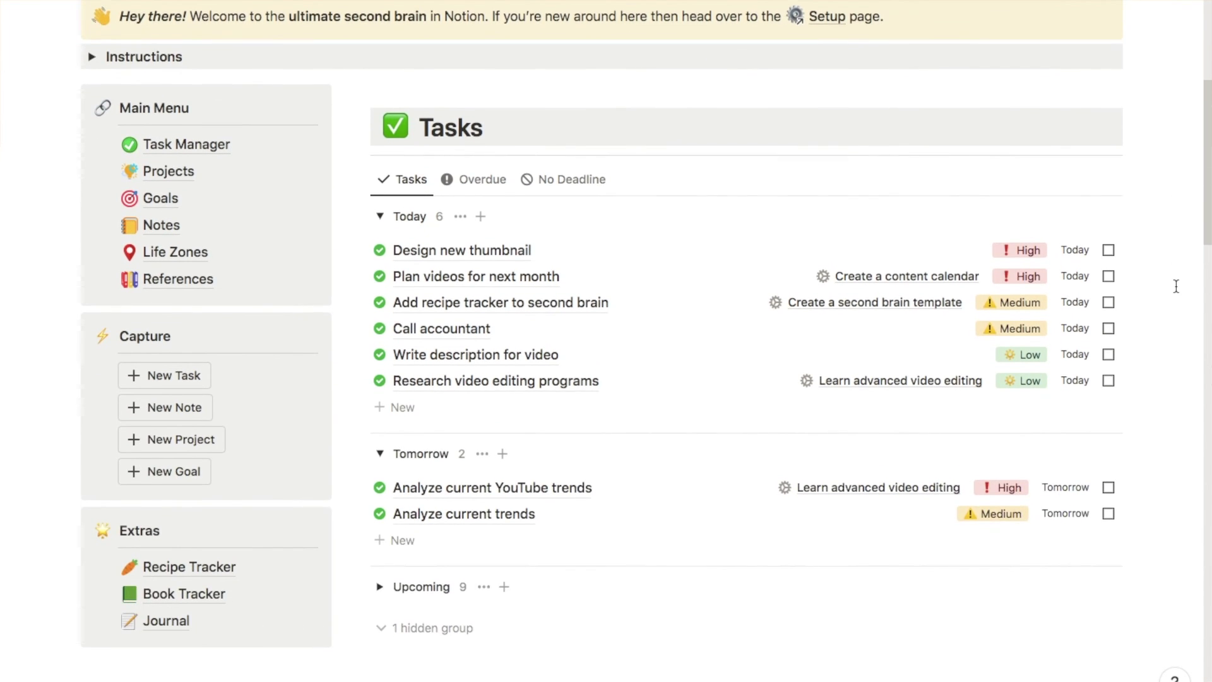
pyautogui.scroll(-2, 1175, 284)
pyautogui.scroll(-2, 1176, 286)
pyautogui.scroll(-2, 1176, 285)
pyautogui.scroll(-2, 1176, 286)
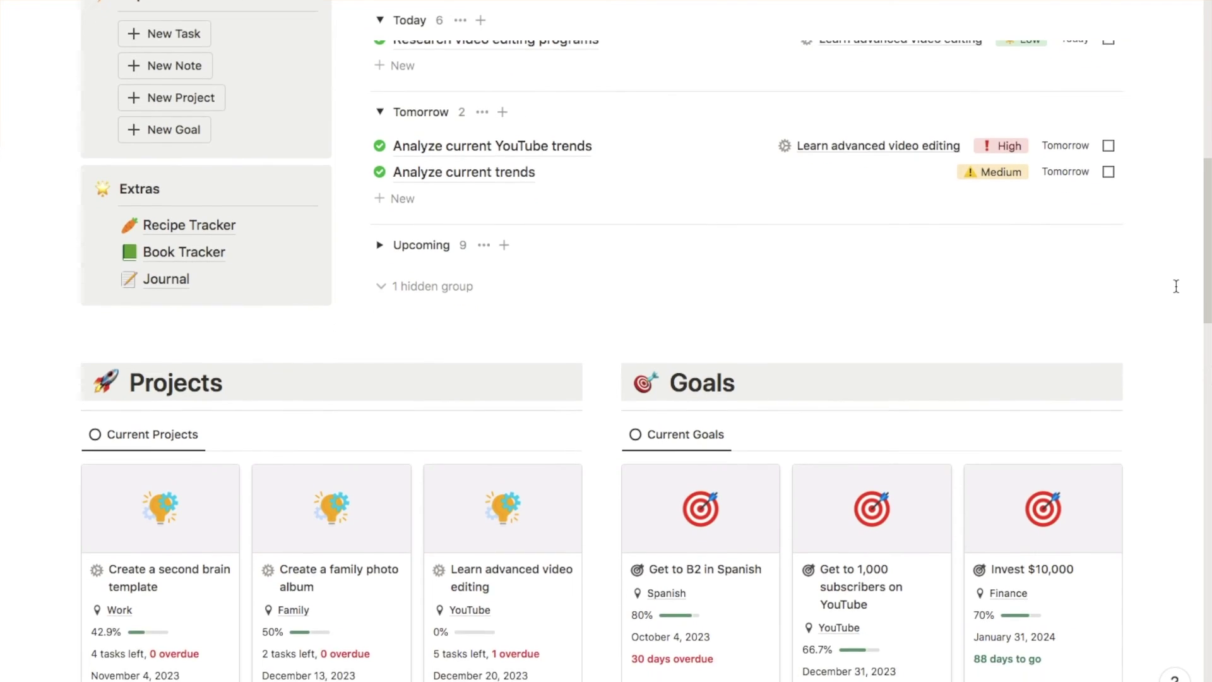
pyautogui.scroll(-2, 1176, 285)
pyautogui.scroll(-3, 1175, 285)
pyautogui.scroll(-2, 1175, 285)
pyautogui.scroll(-2, 1176, 286)
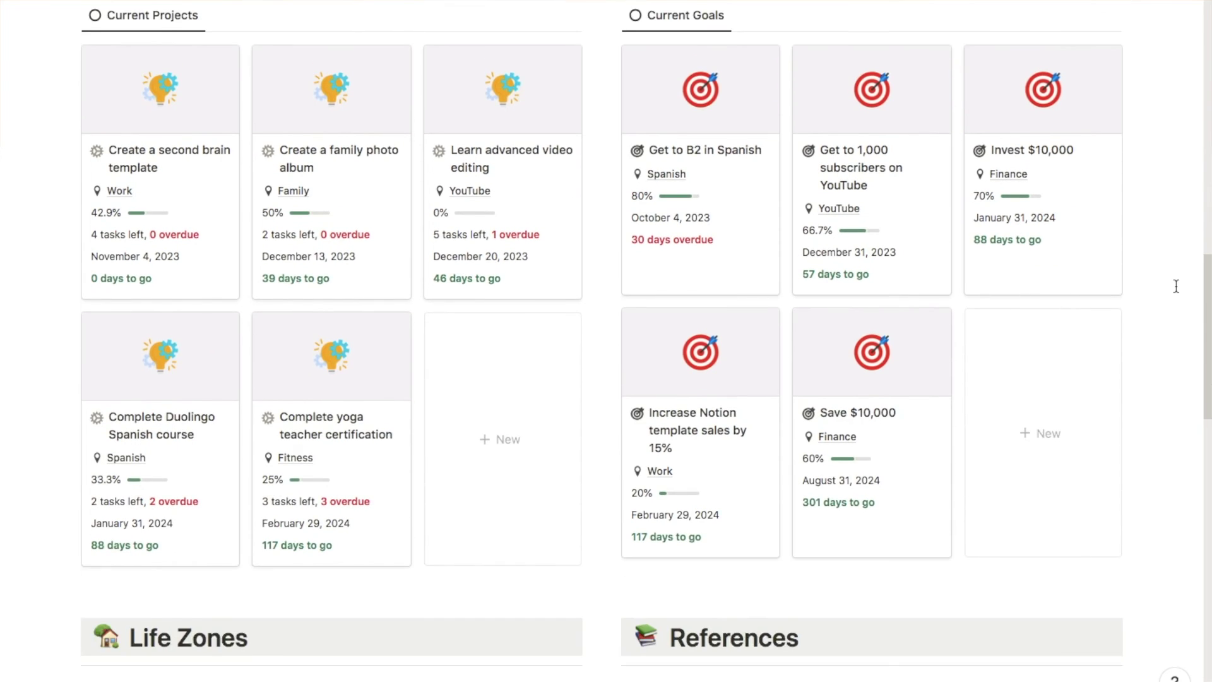
pyautogui.scroll(-3, 1176, 285)
pyautogui.scroll(-1, 1176, 286)
pyautogui.scroll(-2, 1175, 285)
pyautogui.scroll(-3, 1175, 285)
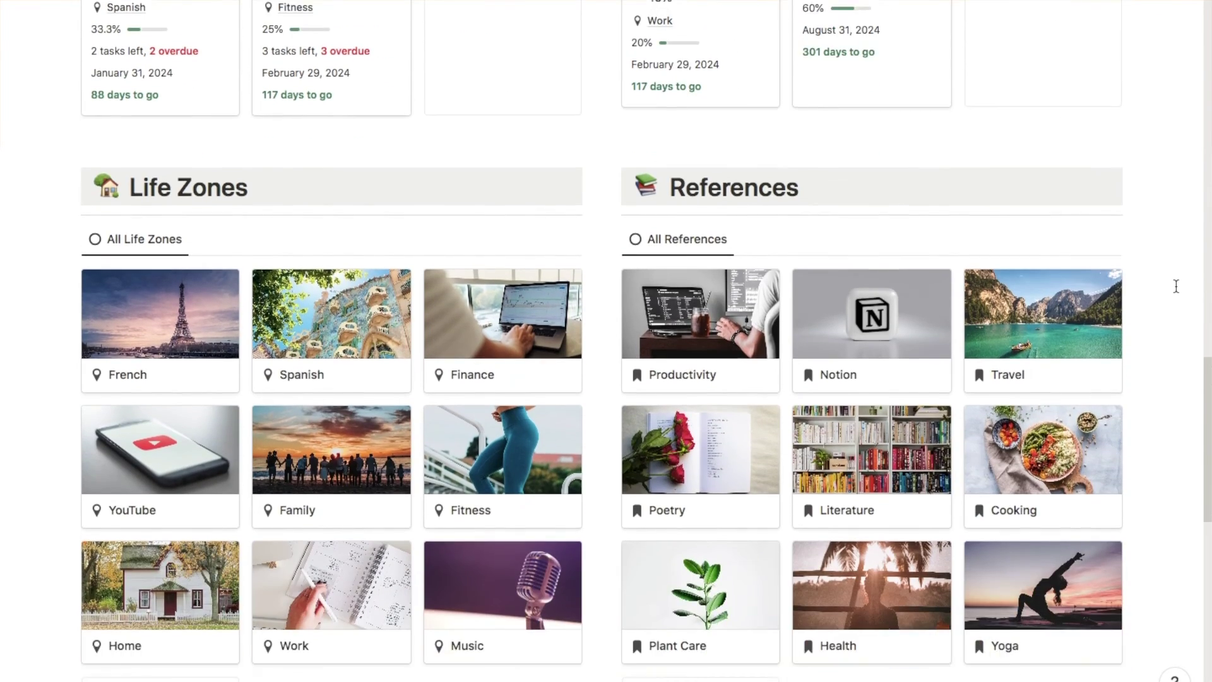